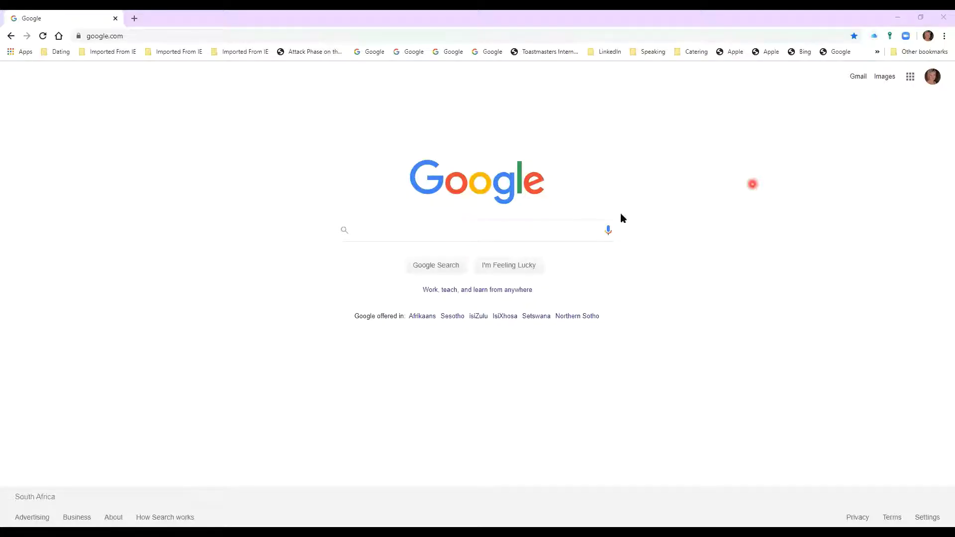
Search Google for 'wine farms' to show the Constantia wineries map and listings.
left_click(375, 232)
type("wine fa")
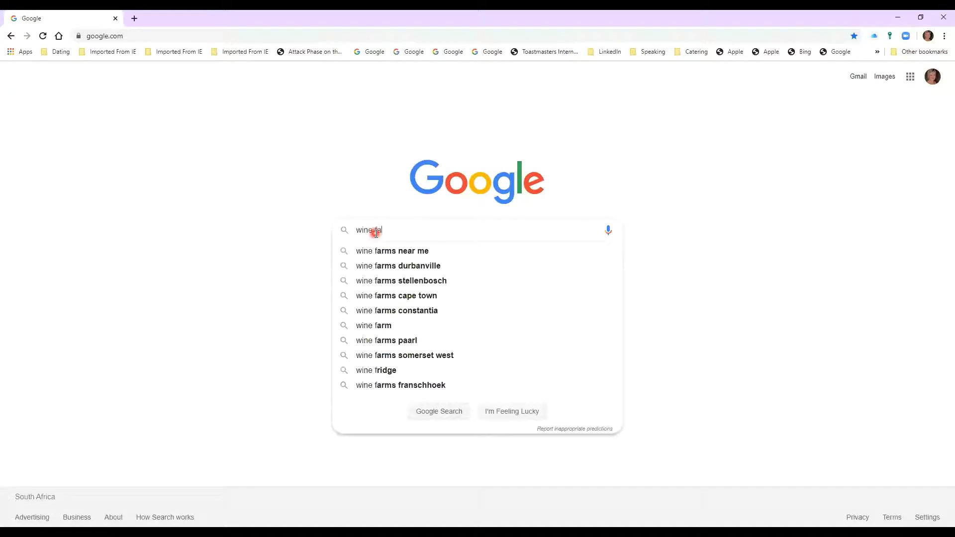
type("rms")
key("Return")
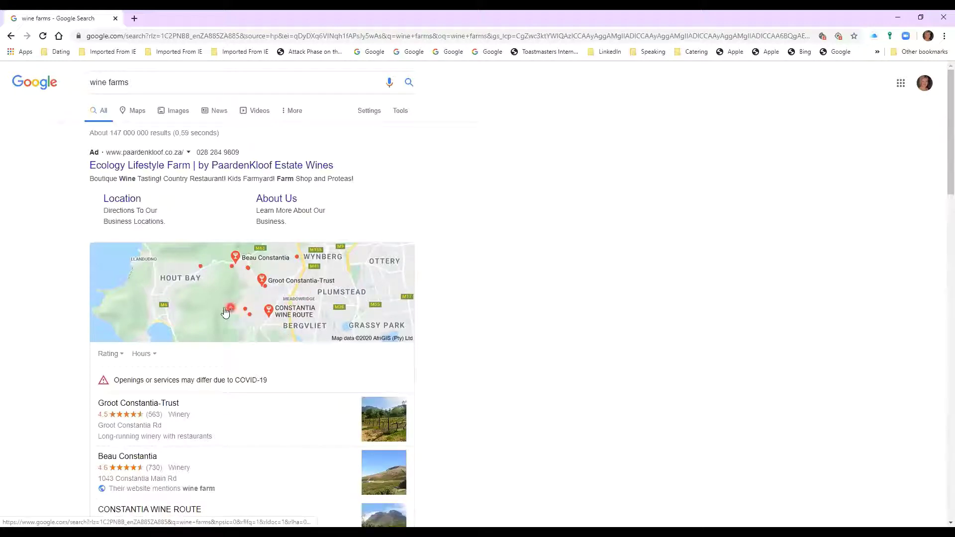
Refine the query to 'wine farms location:franschhoek' and show the Location tip slide.
left_click(150, 82)
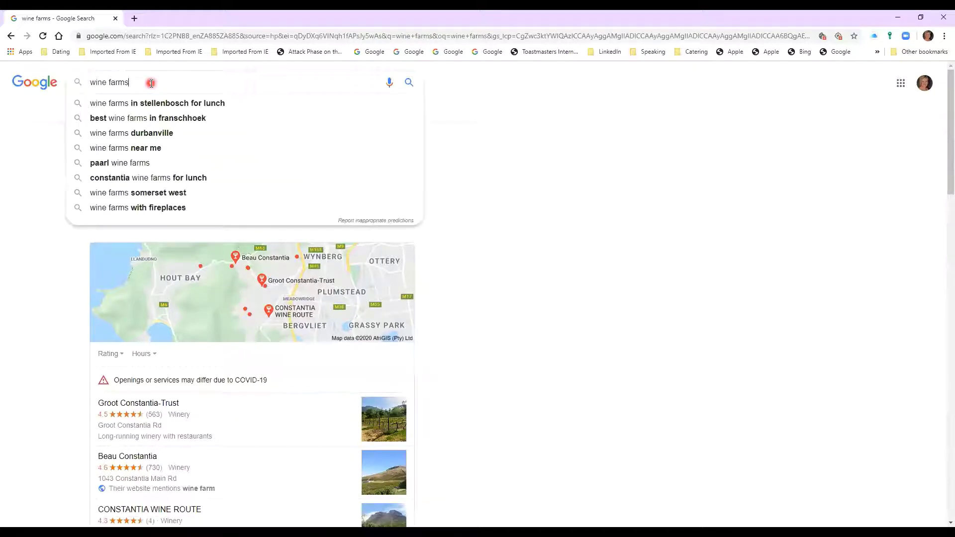
type("location ")
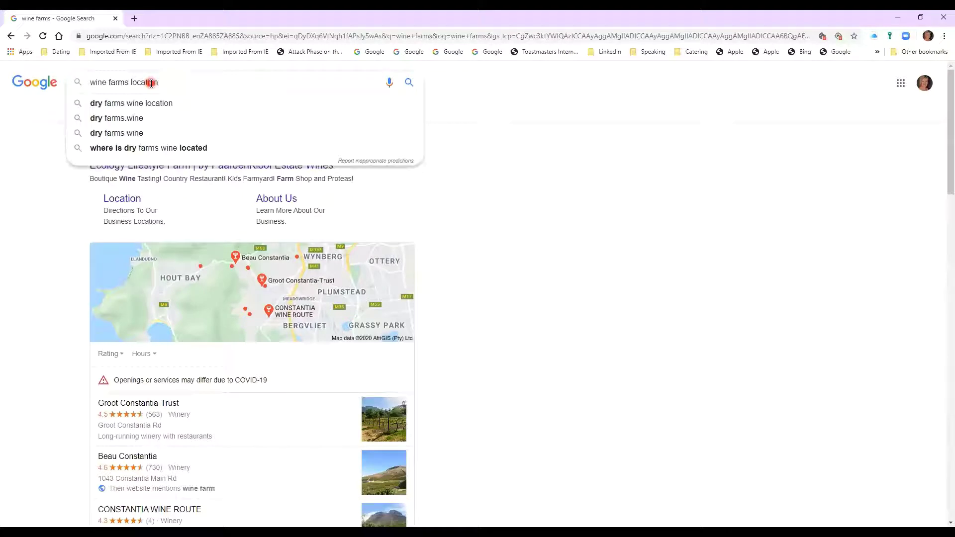
type("fra")
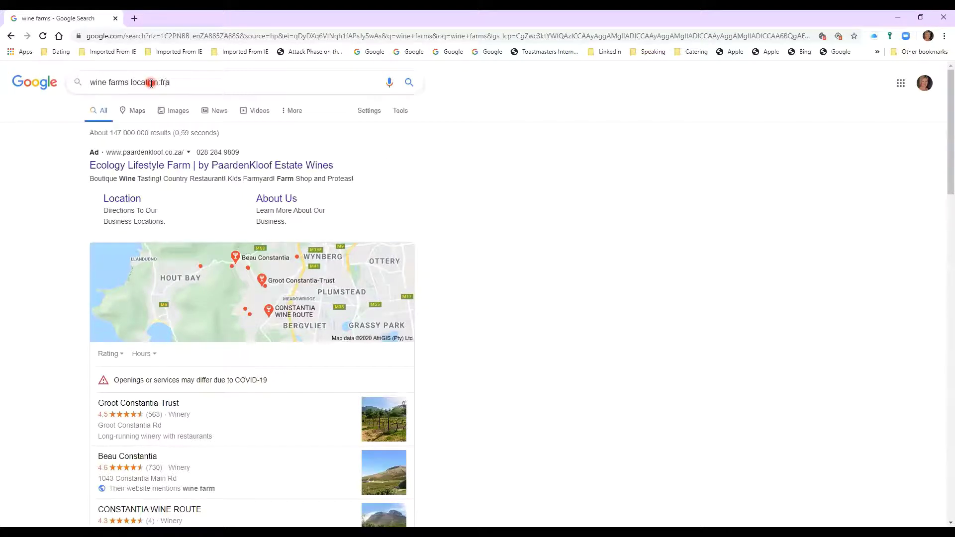
type("nschhoekk")
key("Return")
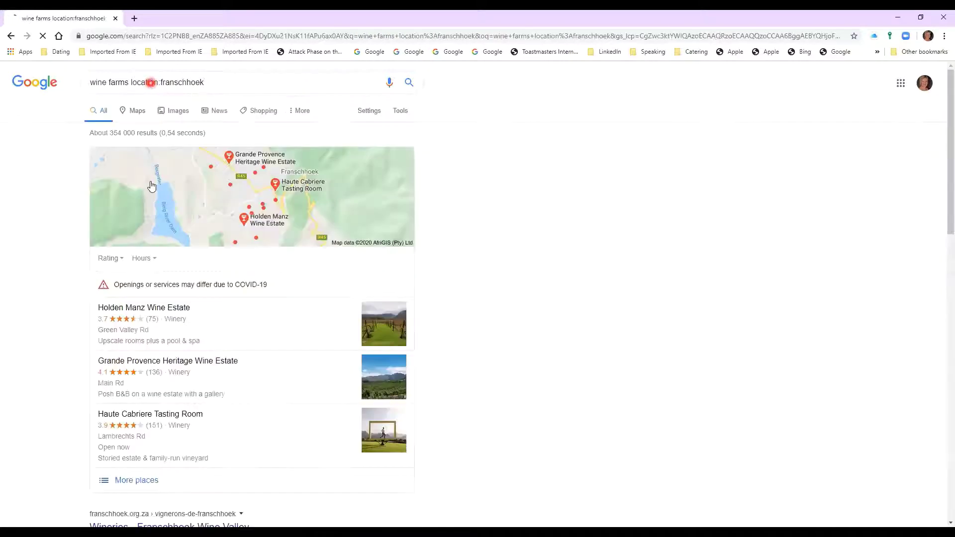
left_click(166, 293)
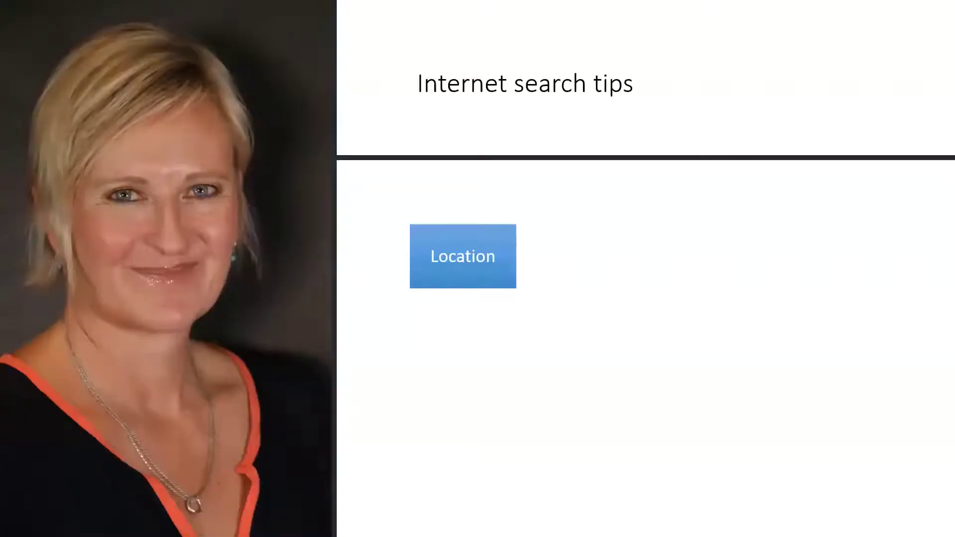
Advance the tips slide to the Wildcards tip.
left_click(651, 304)
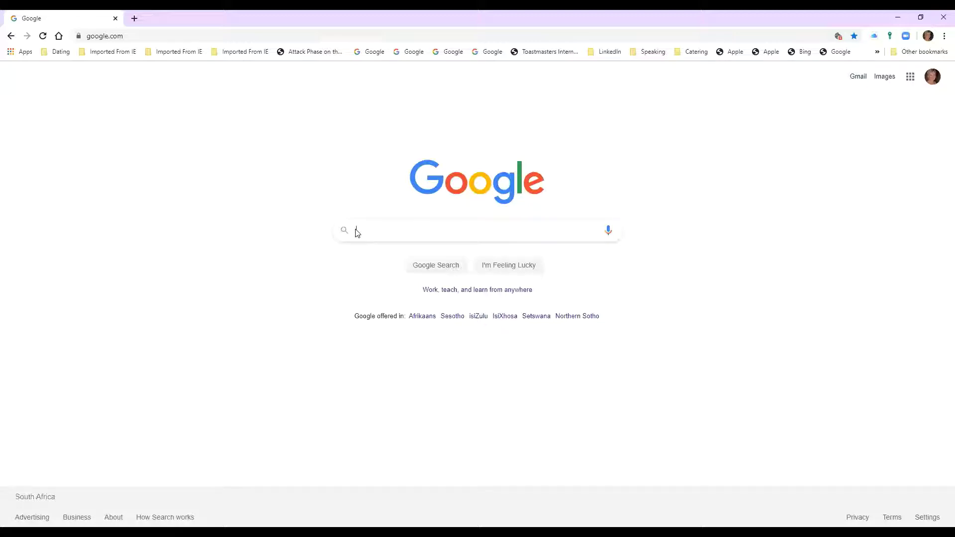
type("*")
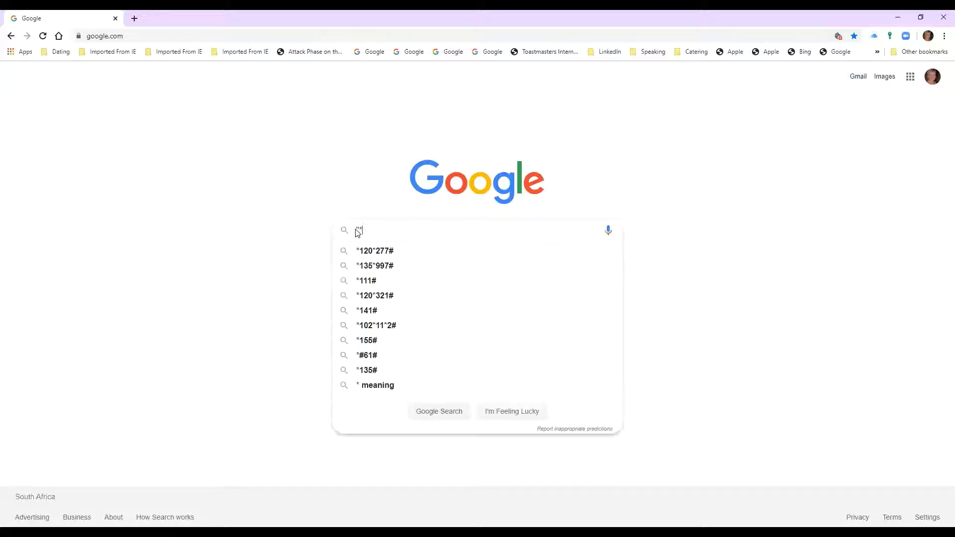
type(" is")
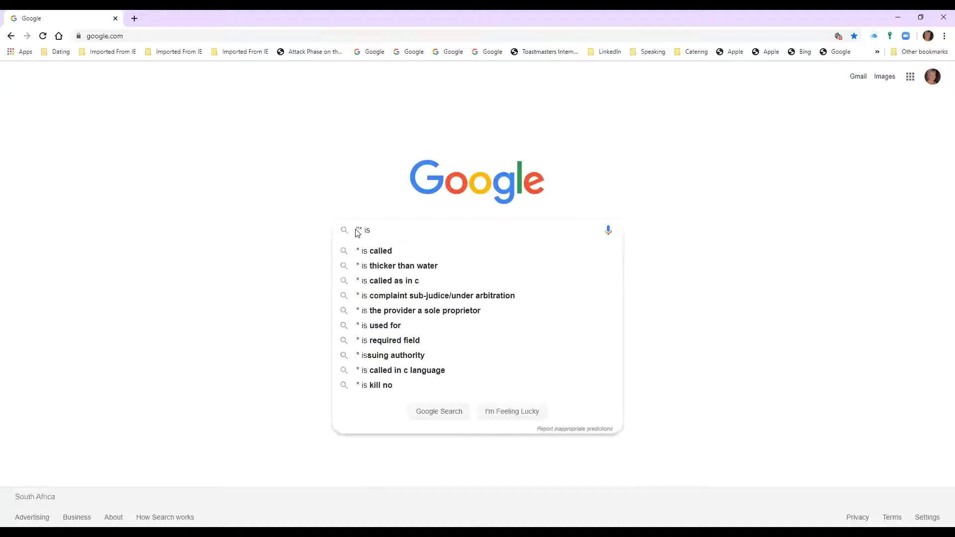
type(" thicker than water")
key("Return")
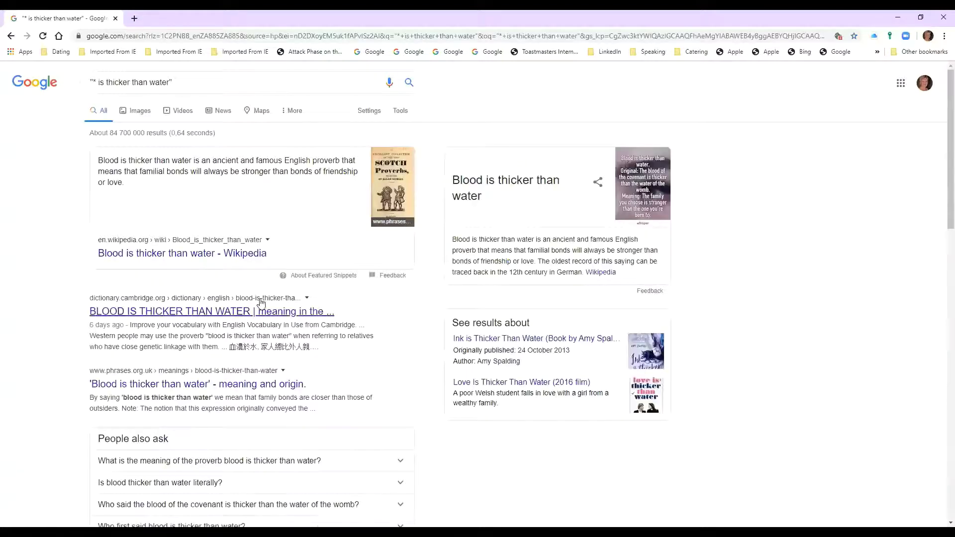
scroll(143, 315, "down", 2)
scroll(187, 307, "down", 2)
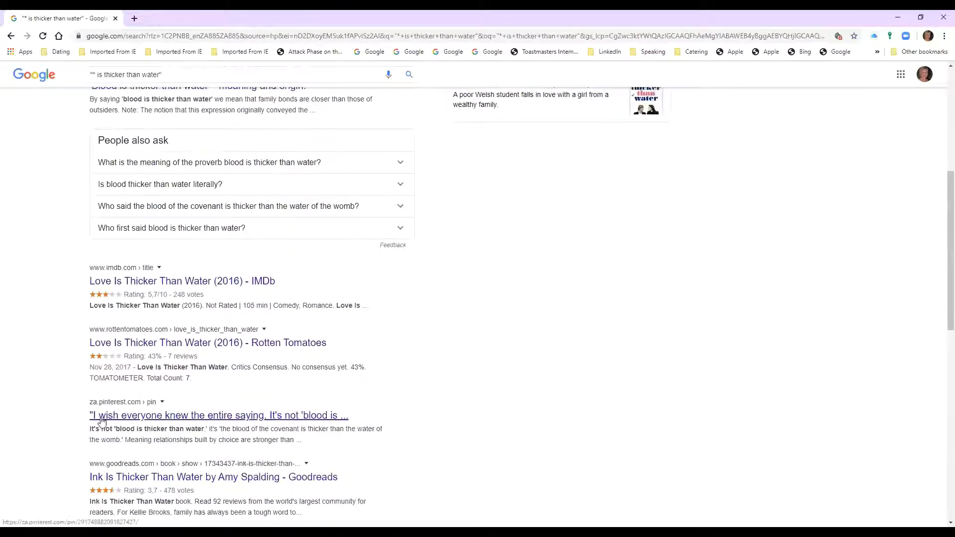
scroll(55, 395, "down", 2)
scroll(55, 396, "down", 1)
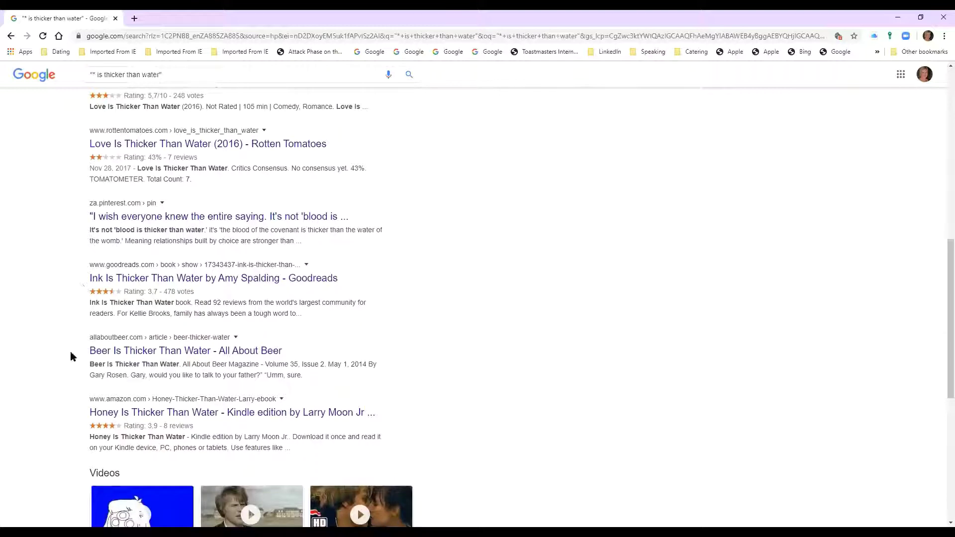
scroll(70, 352, "up", 4)
scroll(70, 352, "up", 3)
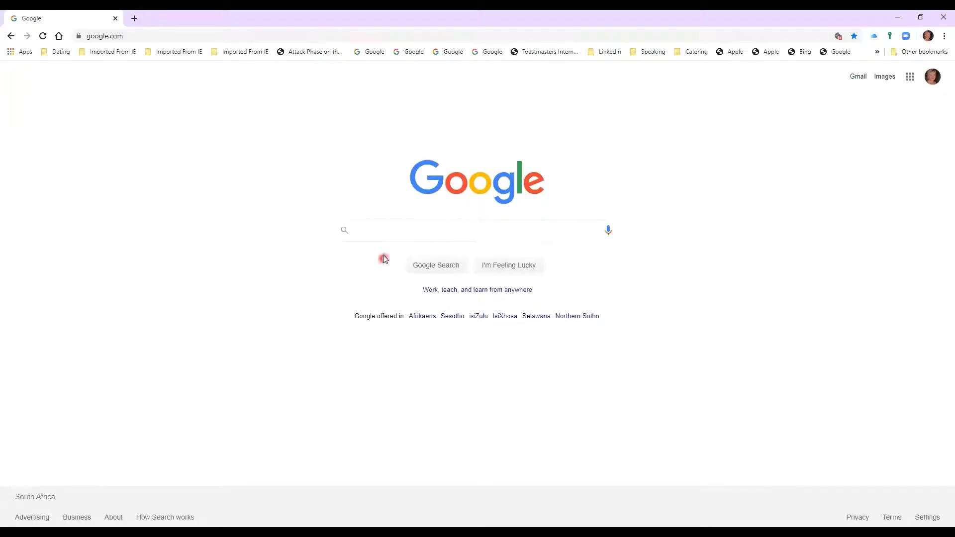
Search for 'what a * * * is a man' using wildcard placeholders.
left_click(367, 232)
type("wh")
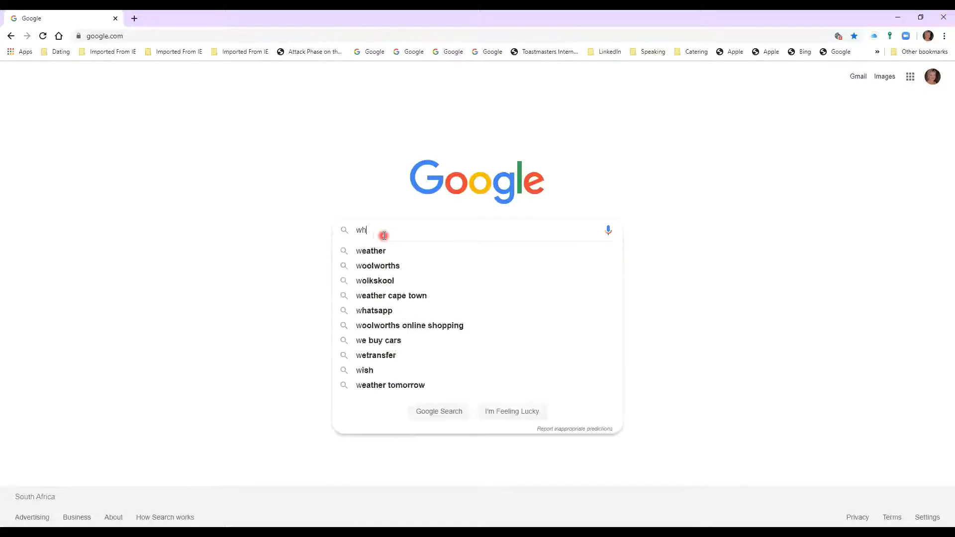
type("at a")
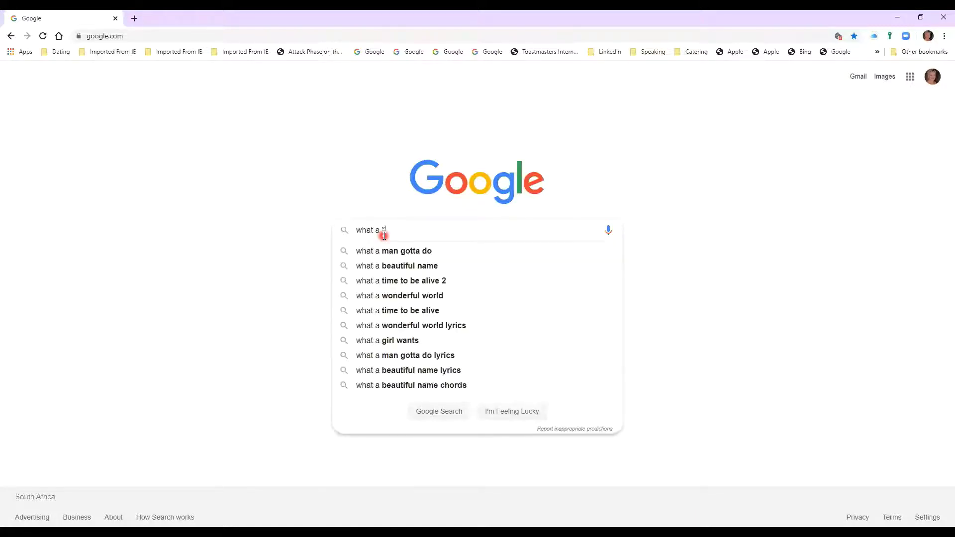
key("Escape")
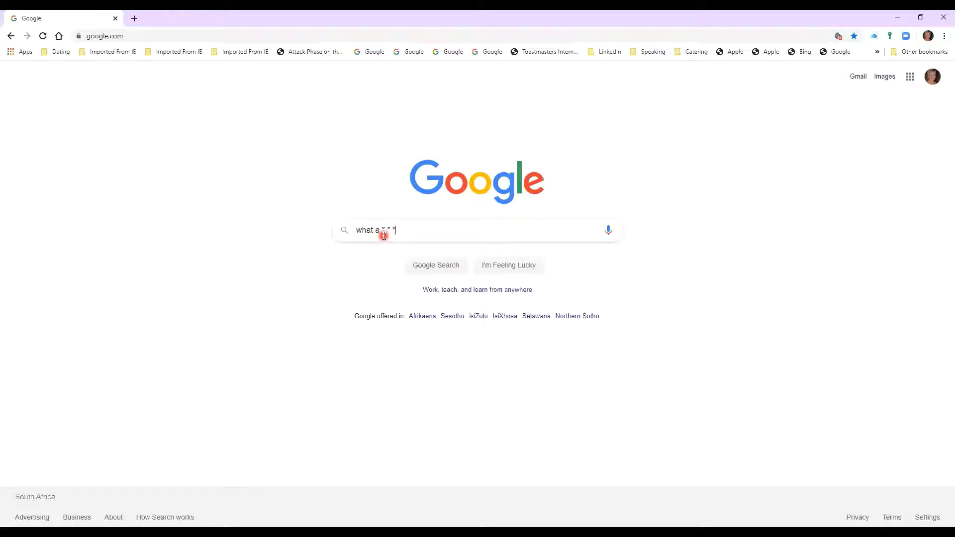
type("is a man")
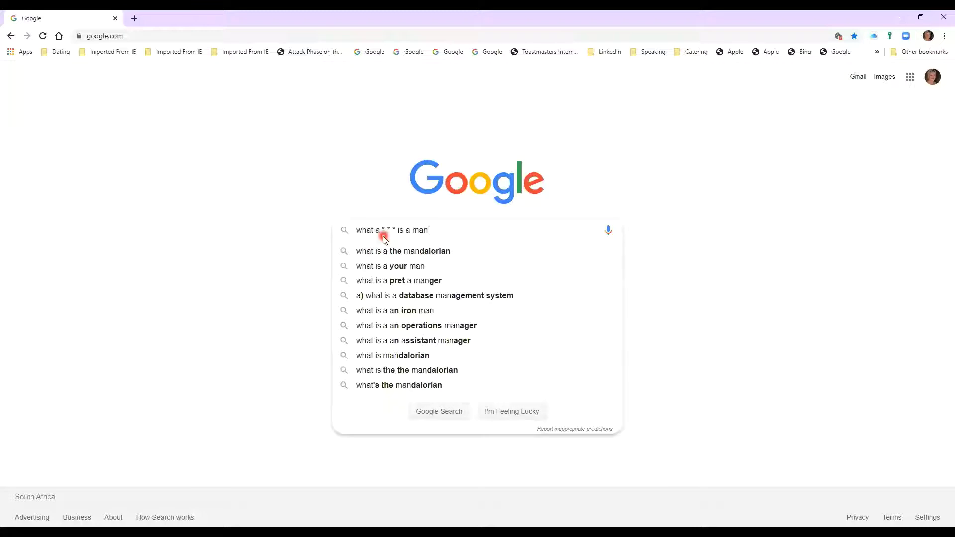
key("Return")
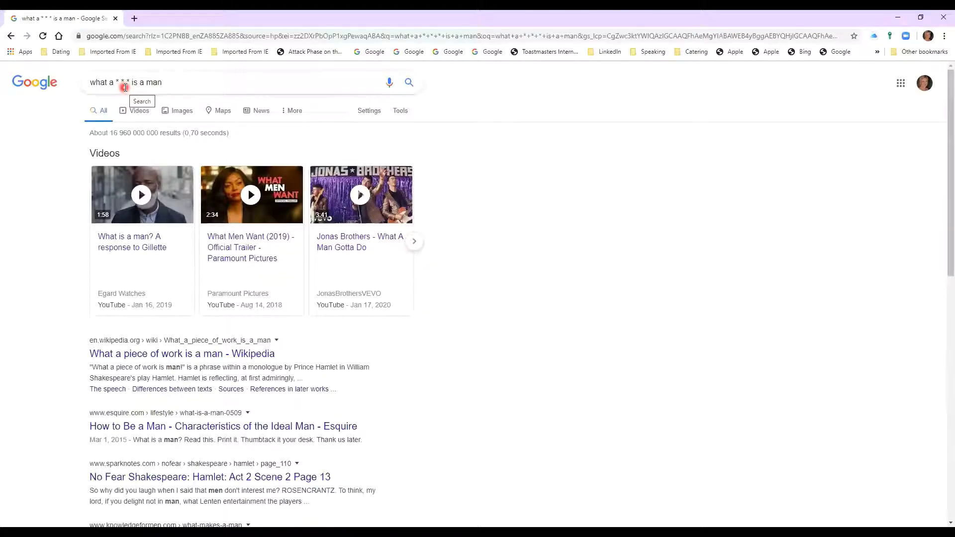
Search 'rember the * of *' from the home page, then return Home.
left_click(57, 37)
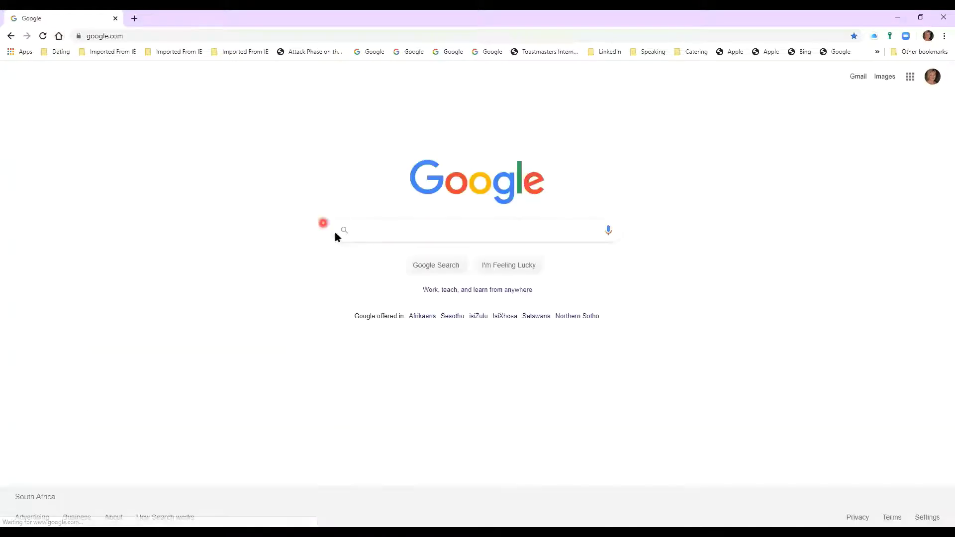
type("rember the ")
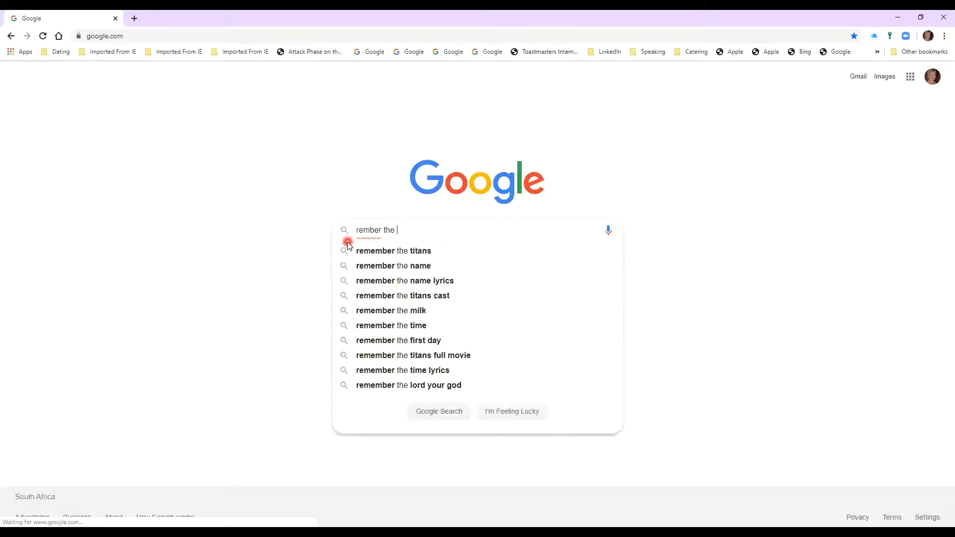
type("* of *")
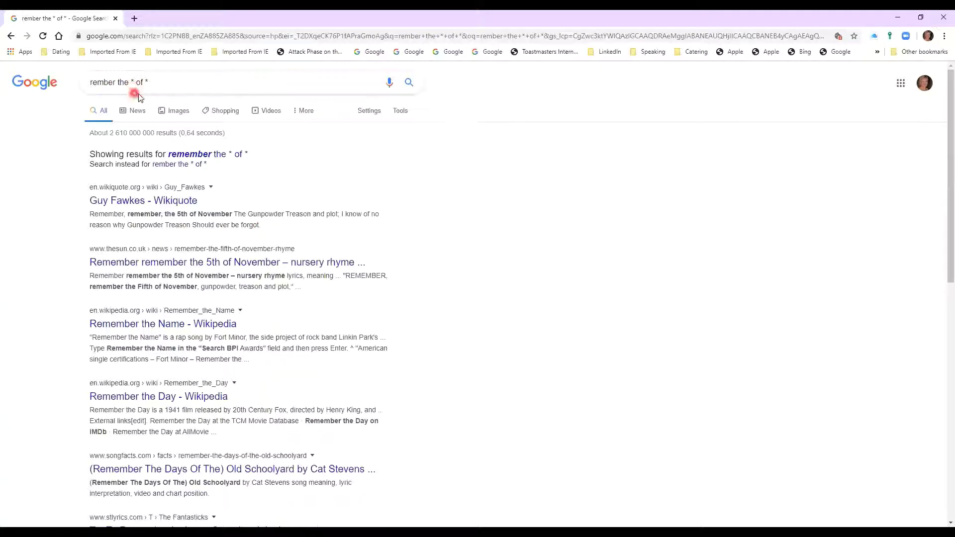
left_click(60, 37)
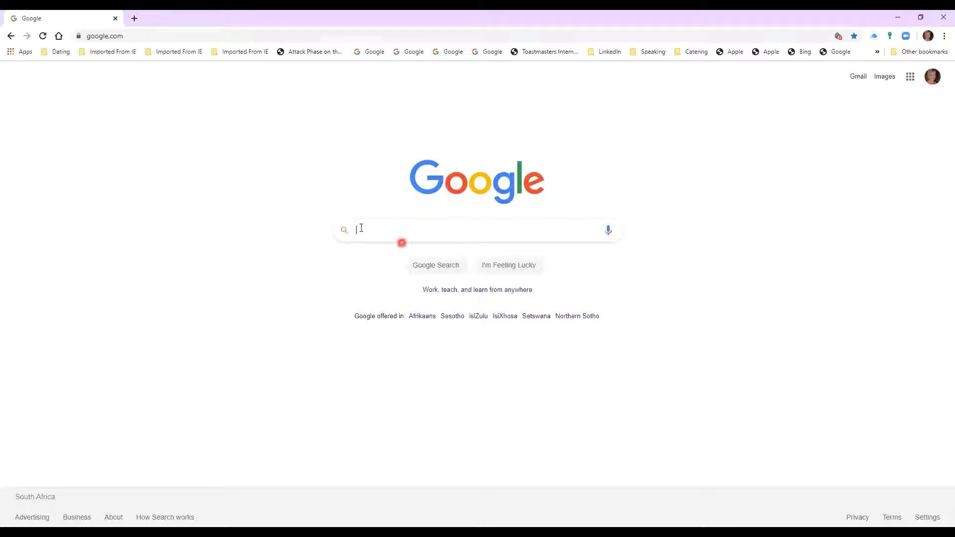
type("co")
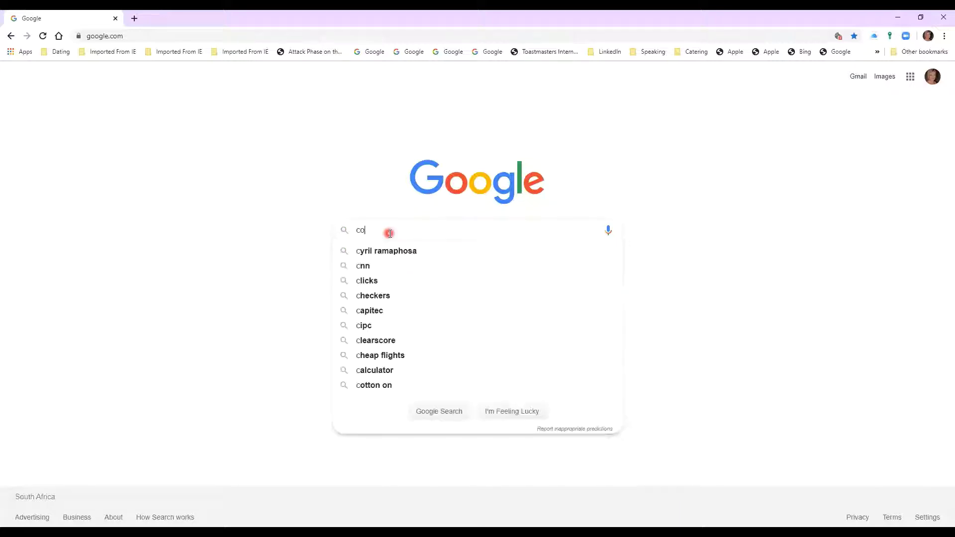
type("ke was invented by *")
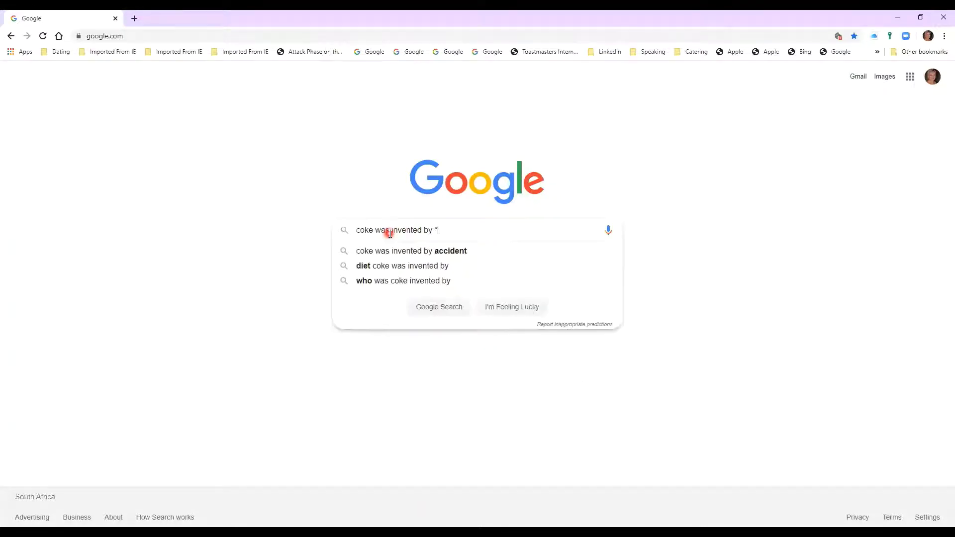
key("Return")
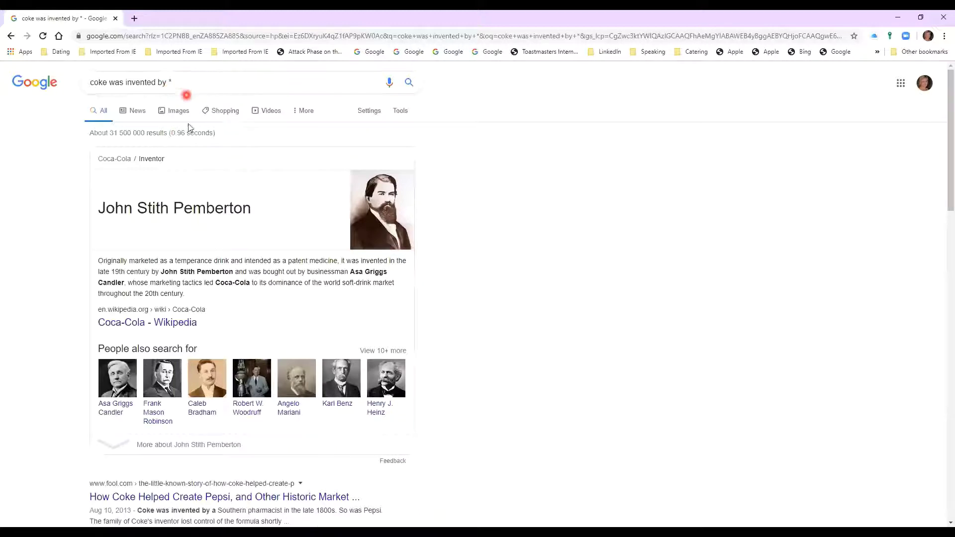
scroll(292, 348, "down", 1)
scroll(292, 350, "down", 2)
scroll(292, 350, "down", 3)
scroll(290, 356, "up", 1)
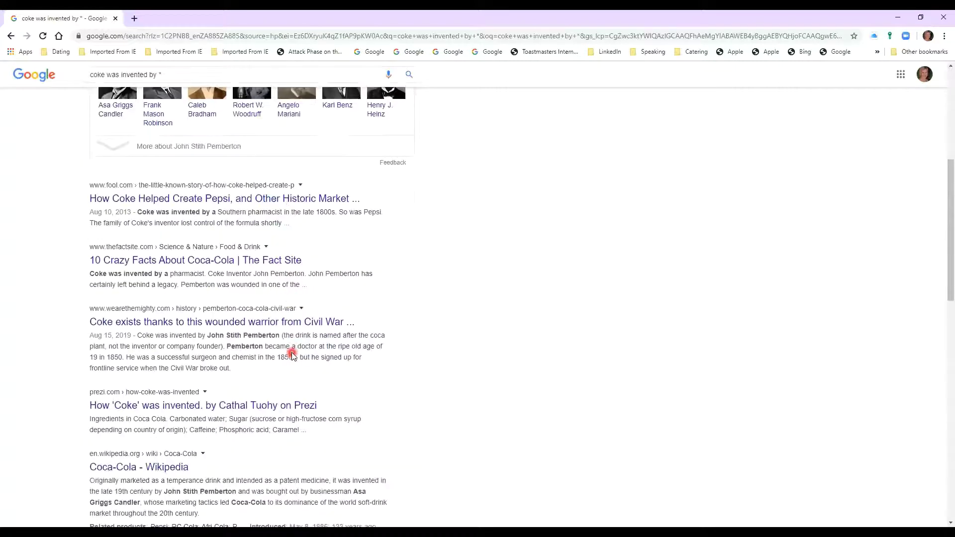
scroll(291, 356, "up", 1)
scroll(292, 356, "up", 3)
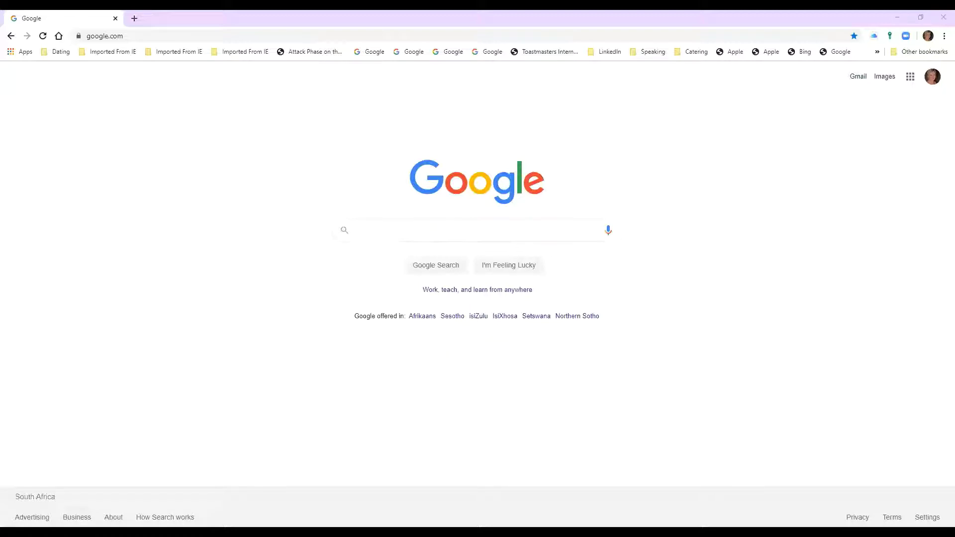
left_click(115, 38)
type("news.google.com/newspapers")
key("Return")
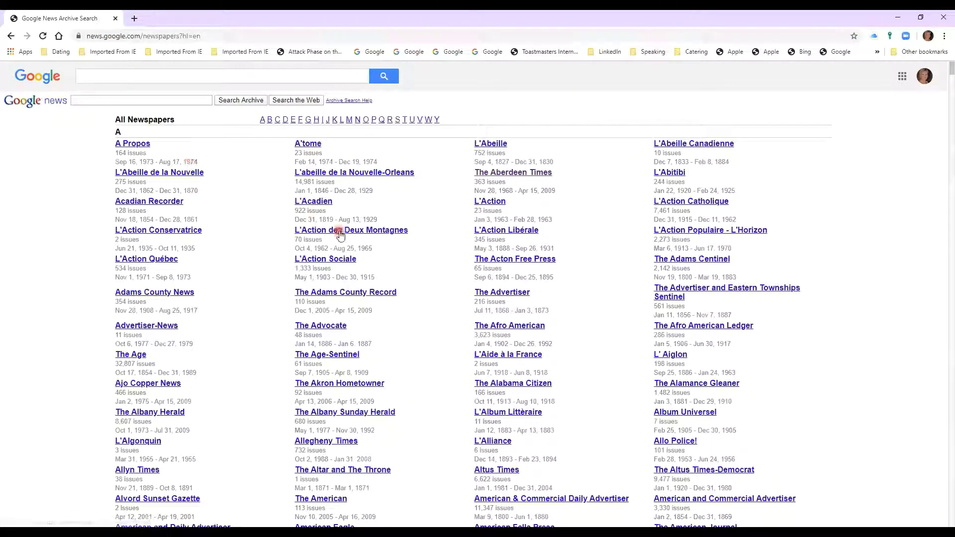
scroll(338, 234, "down", 1)
scroll(337, 233, "down", 3)
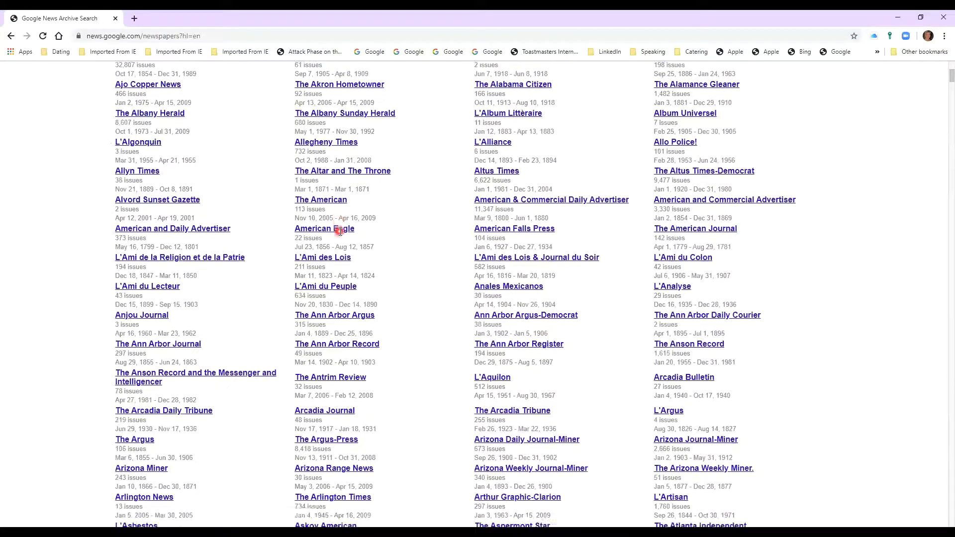
scroll(338, 231, "down", 3)
scroll(338, 231, "down", 1)
scroll(338, 232, "down", 3)
scroll(338, 232, "down", 1)
scroll(338, 233, "down", 3)
scroll(338, 232, "up", 2)
scroll(338, 232, "up", 5)
scroll(339, 232, "up", 2)
scroll(339, 232, "up", 5)
scroll(339, 232, "up", 1)
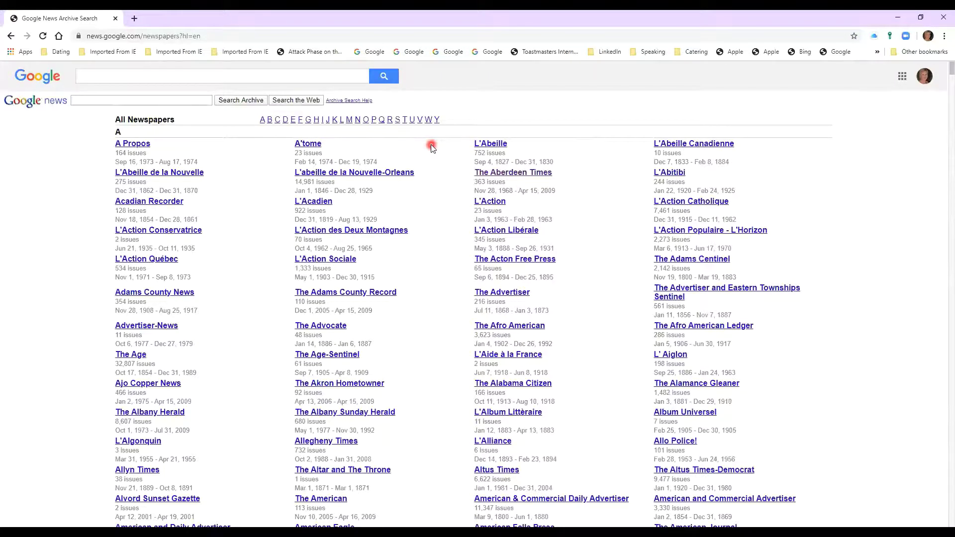
scroll(430, 153, "down", 3)
scroll(431, 153, "down", 2)
scroll(431, 155, "down", 5)
scroll(351, 266, "down", 3)
scroll(351, 261, "down", 3)
scroll(421, 313, "down", 3)
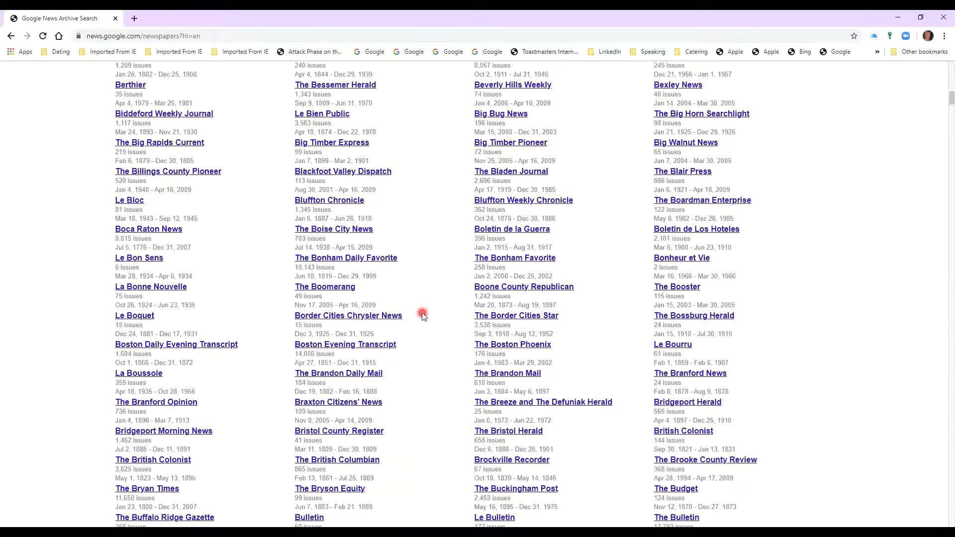
scroll(422, 314, "down", 3)
scroll(422, 314, "down", 3)
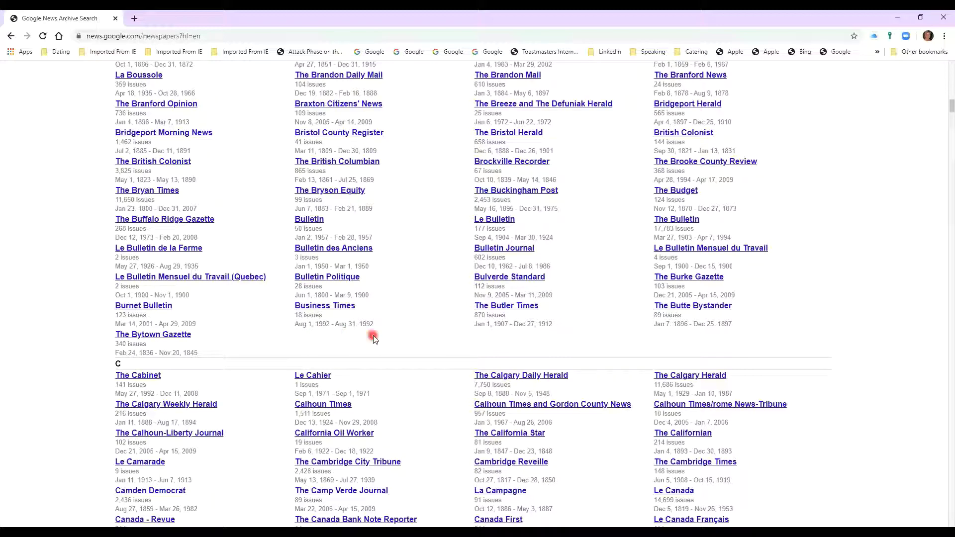
scroll(373, 337, "down", 2)
scroll(373, 337, "down", 4)
scroll(373, 338, "down", 1)
scroll(373, 337, "down", 2)
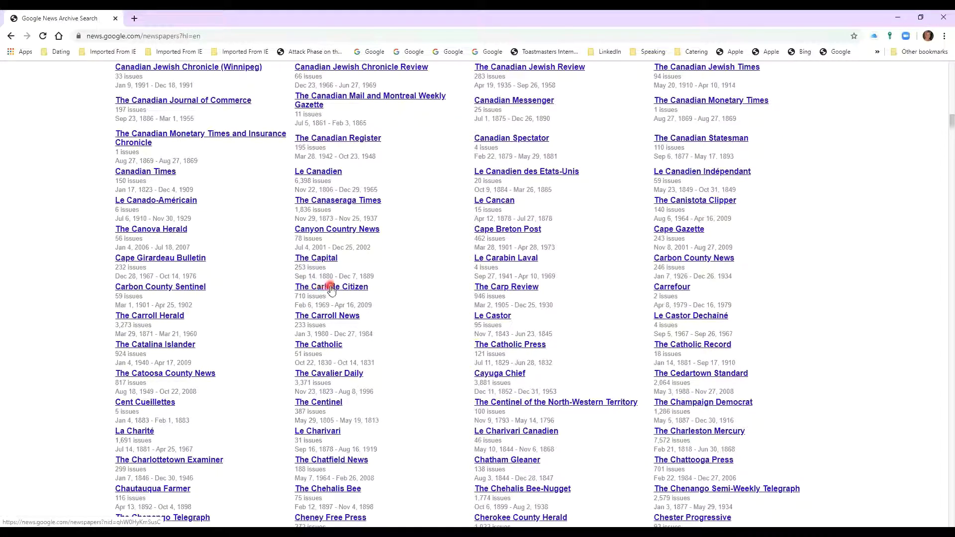
Open The Capital's January 4, 1881 issue from the newspaper list.
left_click(320, 263)
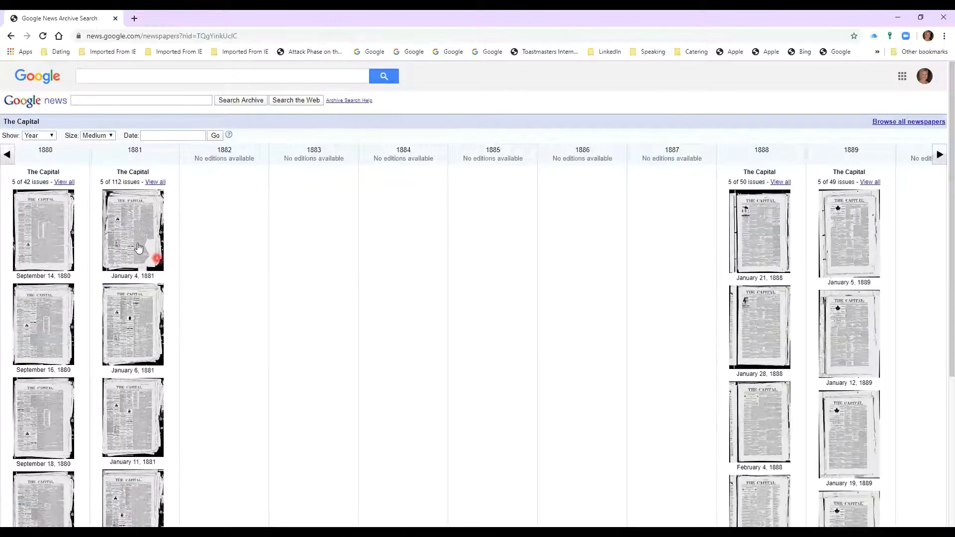
left_click(138, 237)
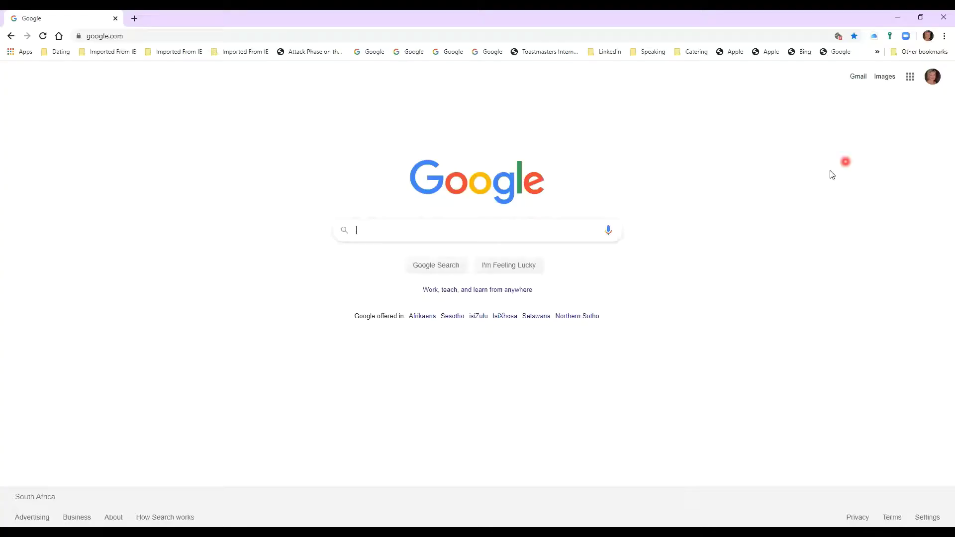
Compare 'pizza vs burger', then replace the query with 'rice vs couscous'.
left_click(366, 229)
type("pizza ")
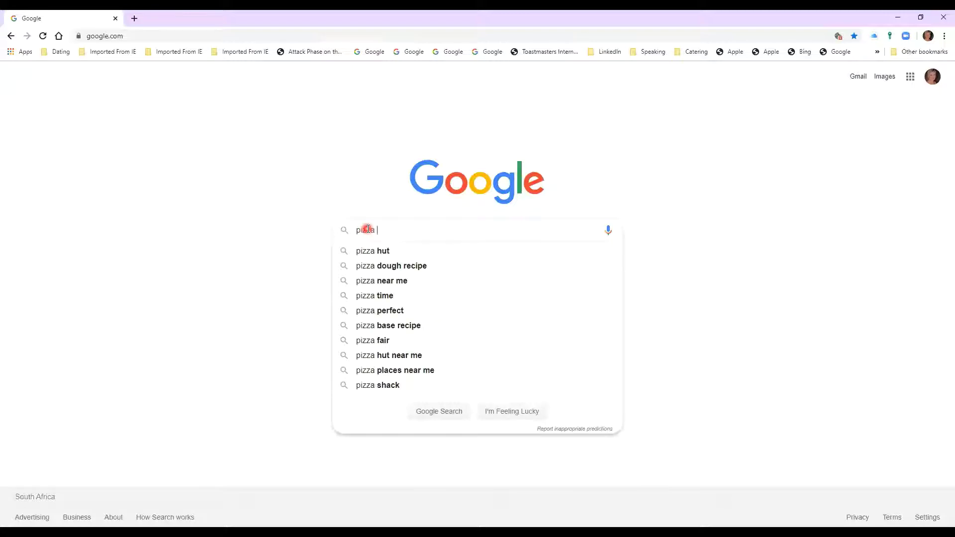
type("vs")
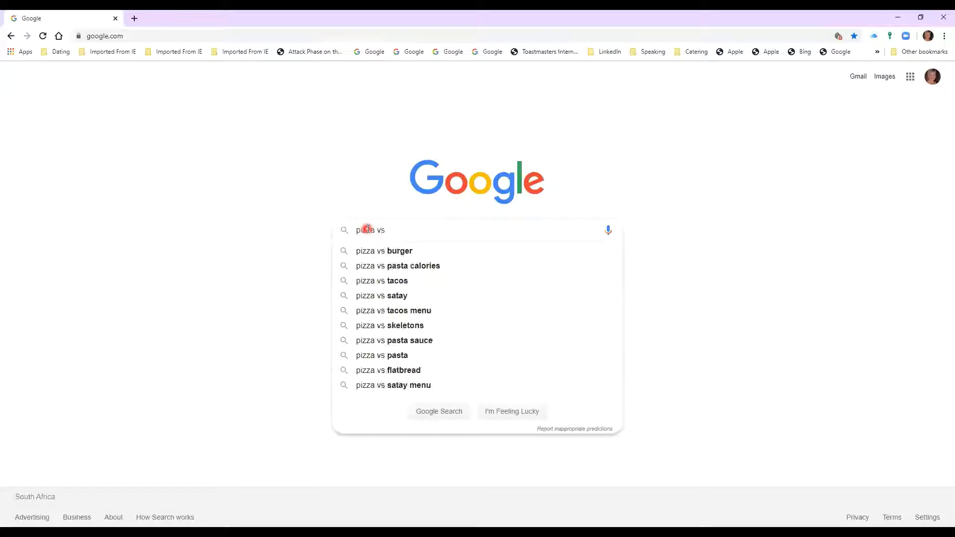
type(" burger")
key("Return")
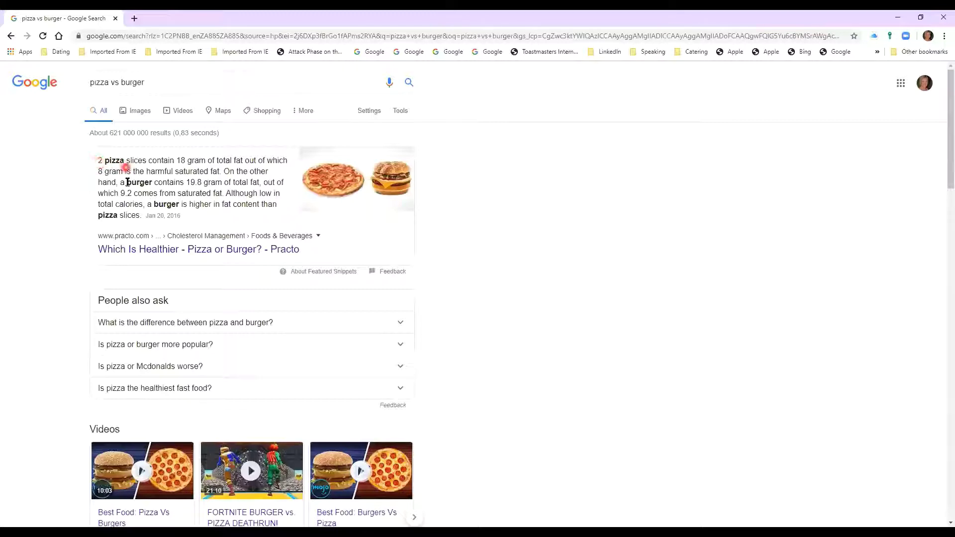
left_click(159, 82)
left_click_drag(117, 82, 46, 88)
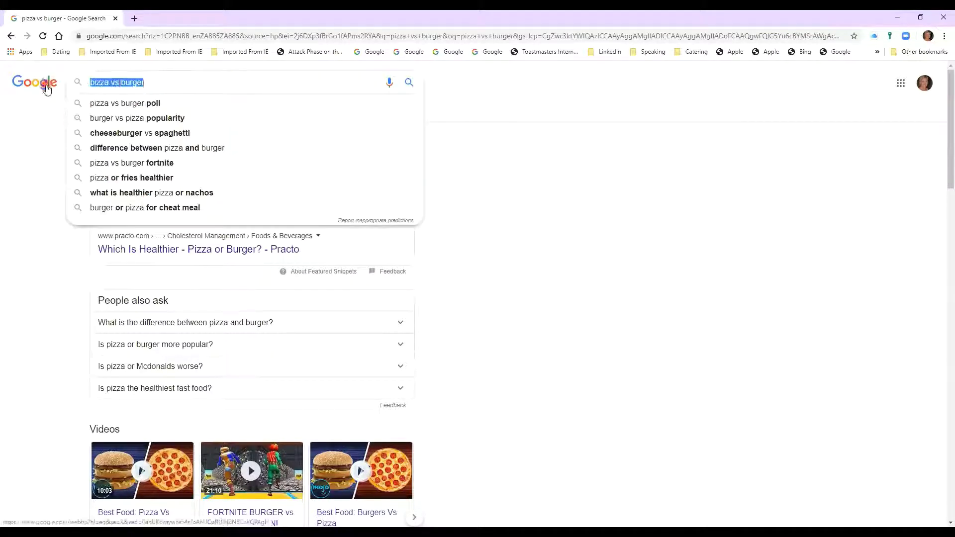
type("rice vs ")
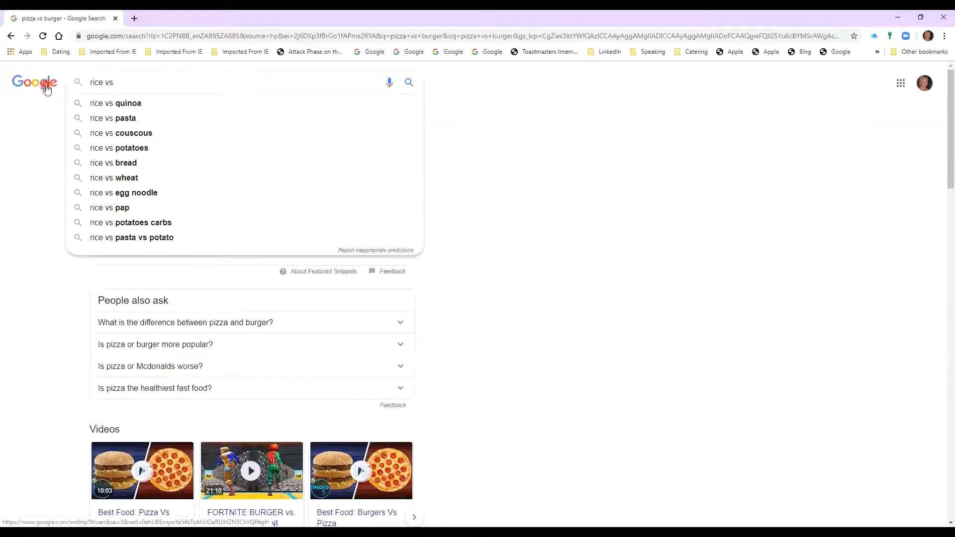
type("coucous")
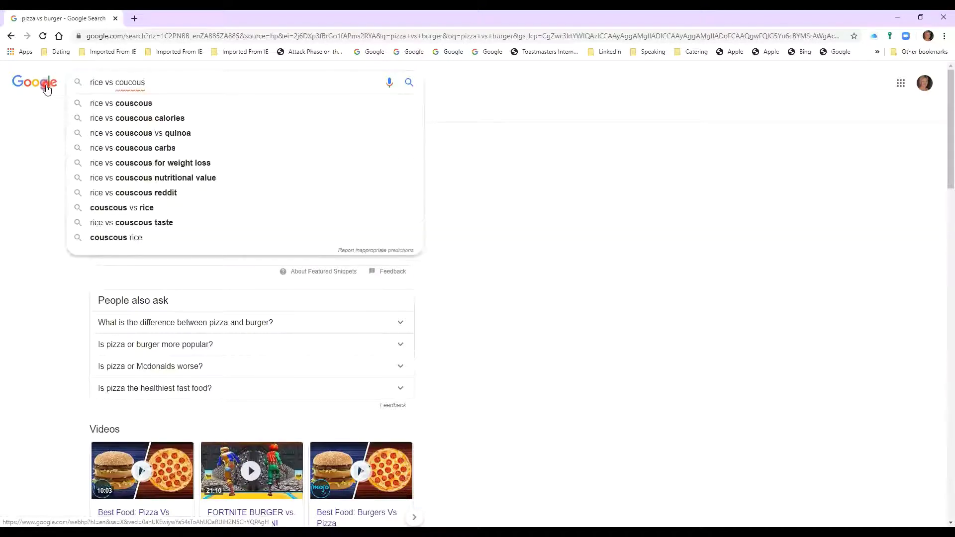
key("BackSpace")
key("BackSpace")
key("BackSpace")
key("BackSpace")
type("scous")
key("Return")
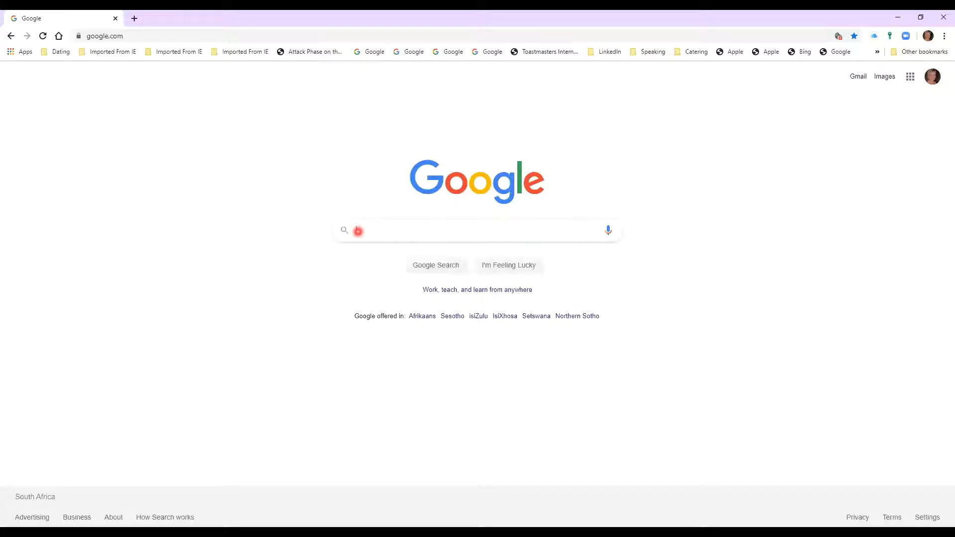
type("weather ")
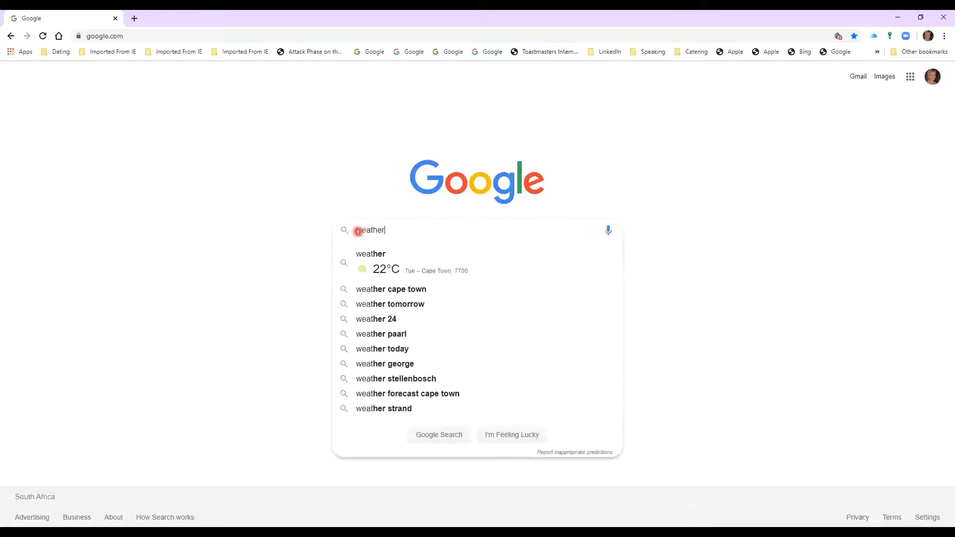
type("london")
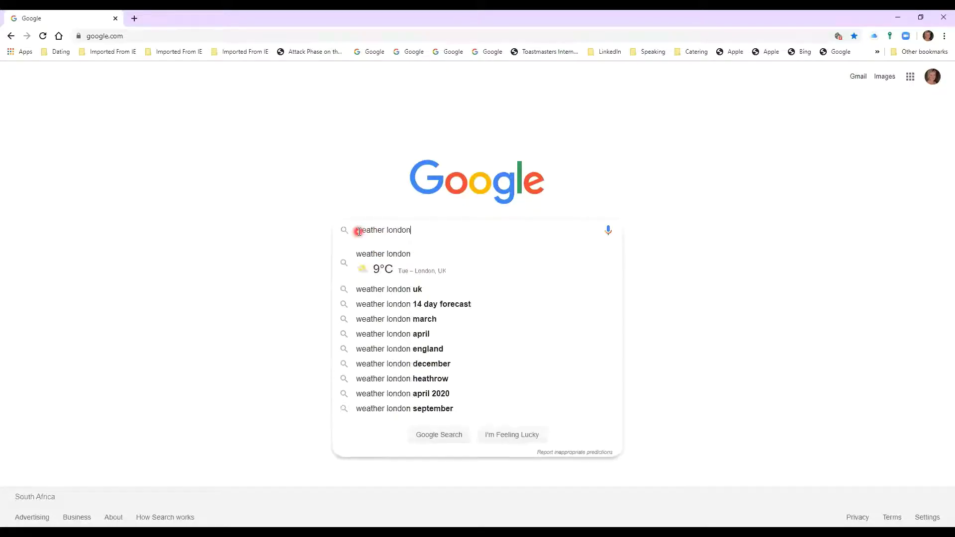
Search 'weather london', then change the query to 'time london'.
key("Return")
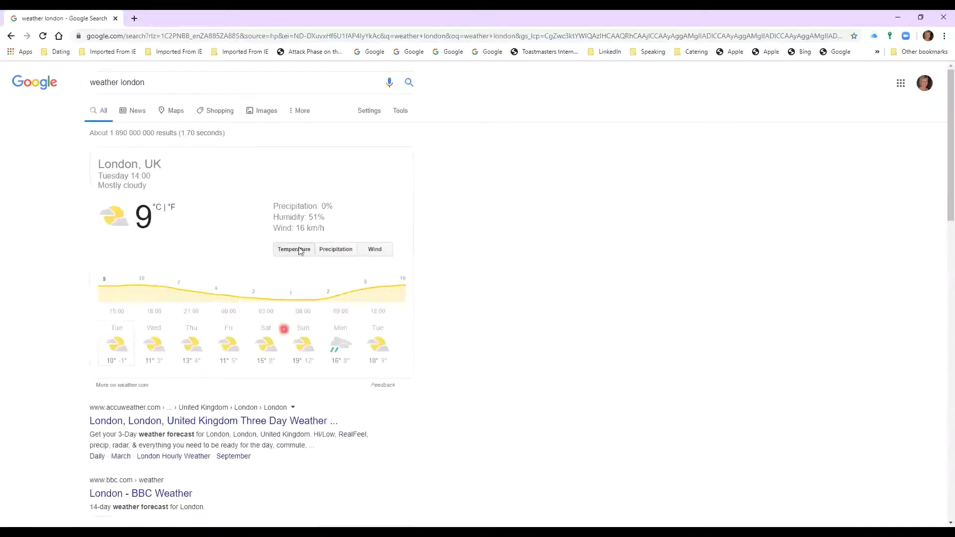
double_click(102, 84)
type("ti")
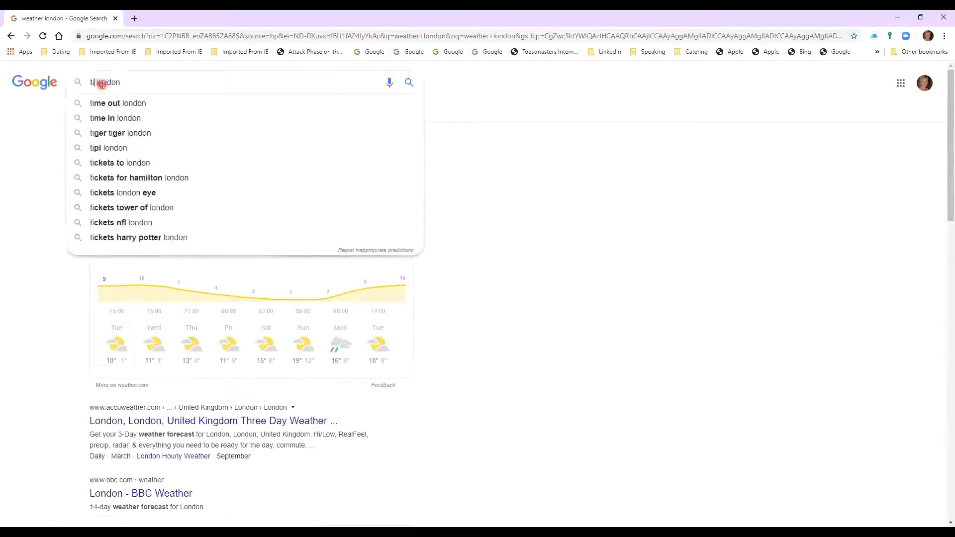
type("me")
key("Return")
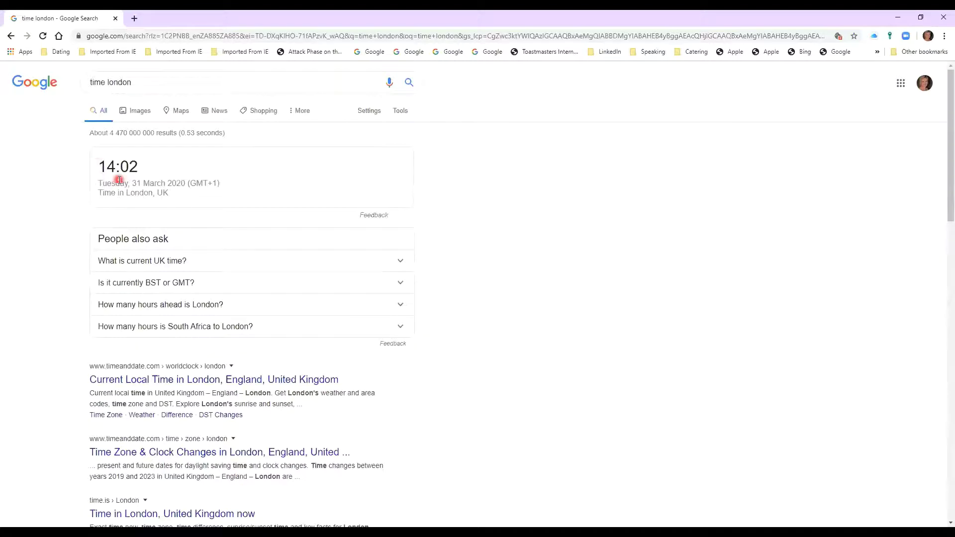
Search 'sunset london', then change the query to 'attractions london'.
double_click(99, 83)
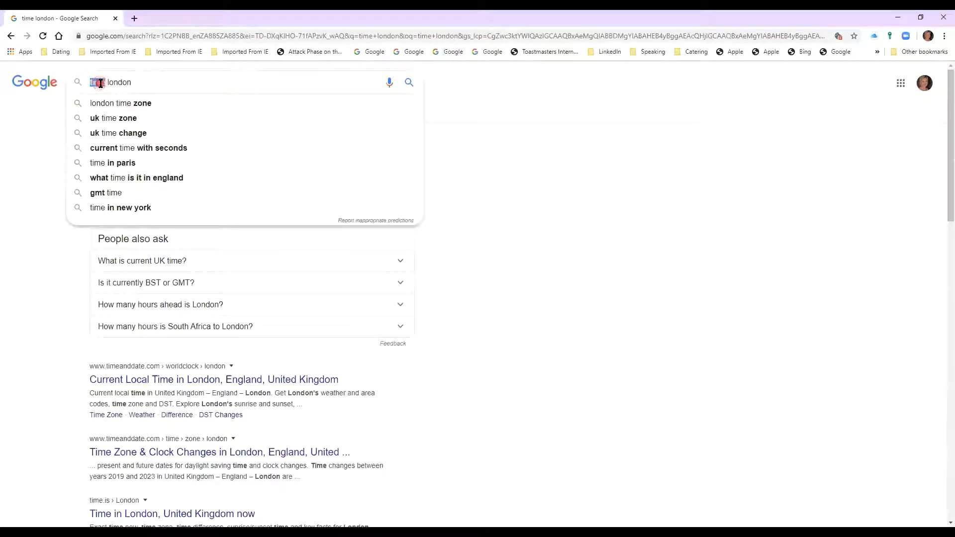
type("sun")
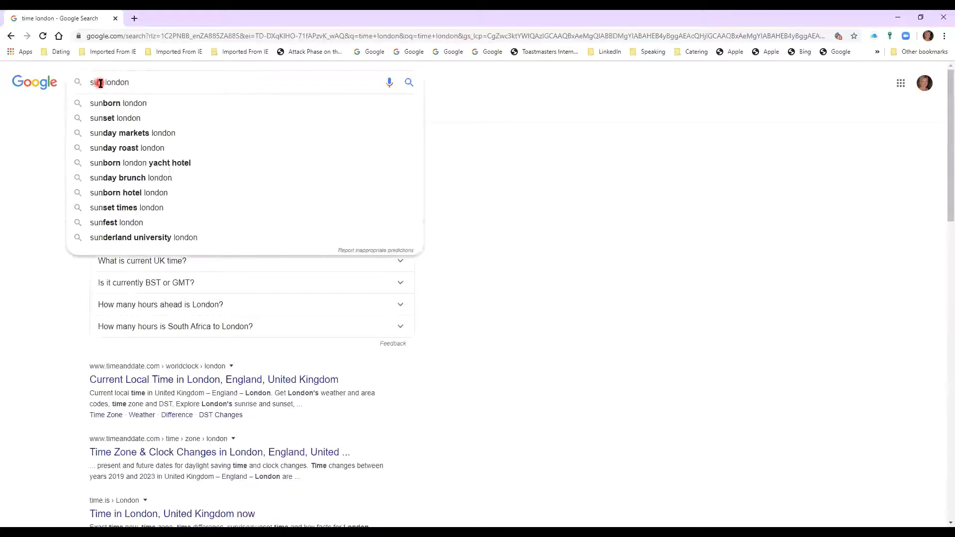
type("set")
key("Return")
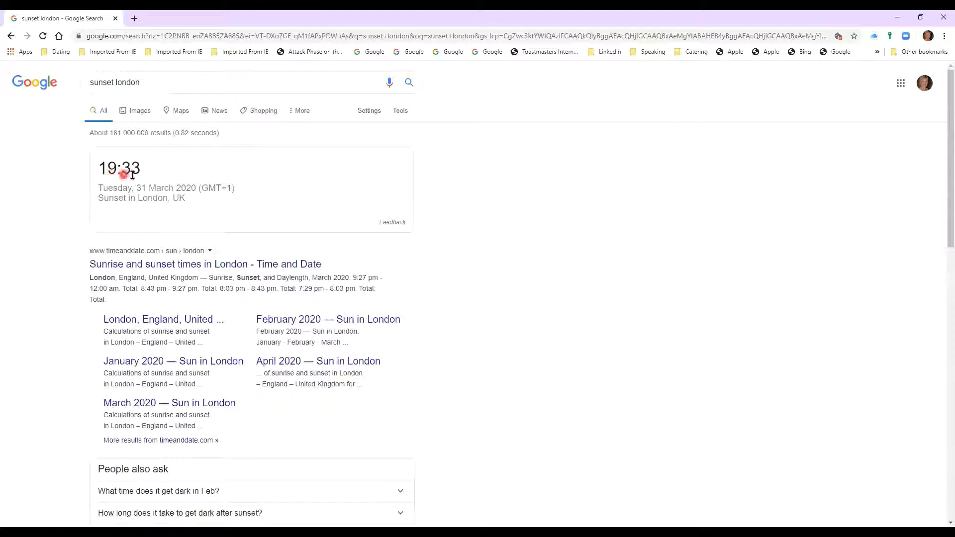
double_click(96, 83)
key("BackSpace")
type("aactions")
key("Return")
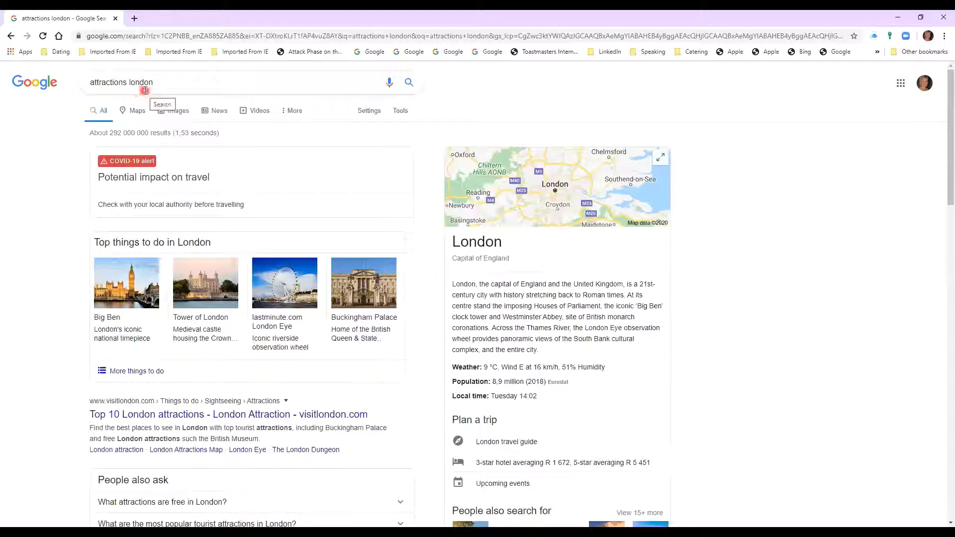
Search 'weather moscow', then 'time moscow' to show 16:03 in Moscow.
double_click(102, 84)
type("wlondon")
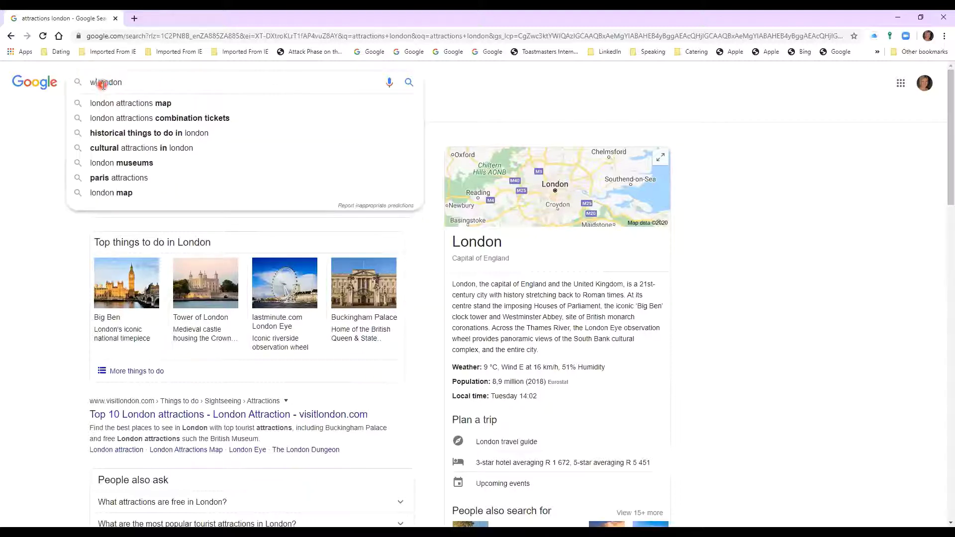
type("weather mosc")
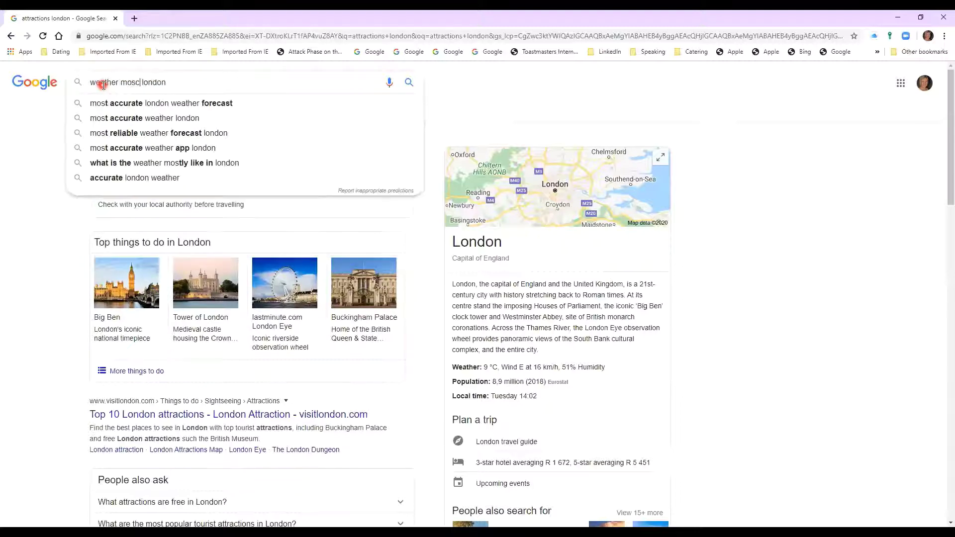
type("ow")
key("Escape")
key("Delete")
key("Delete")
key("Delete")
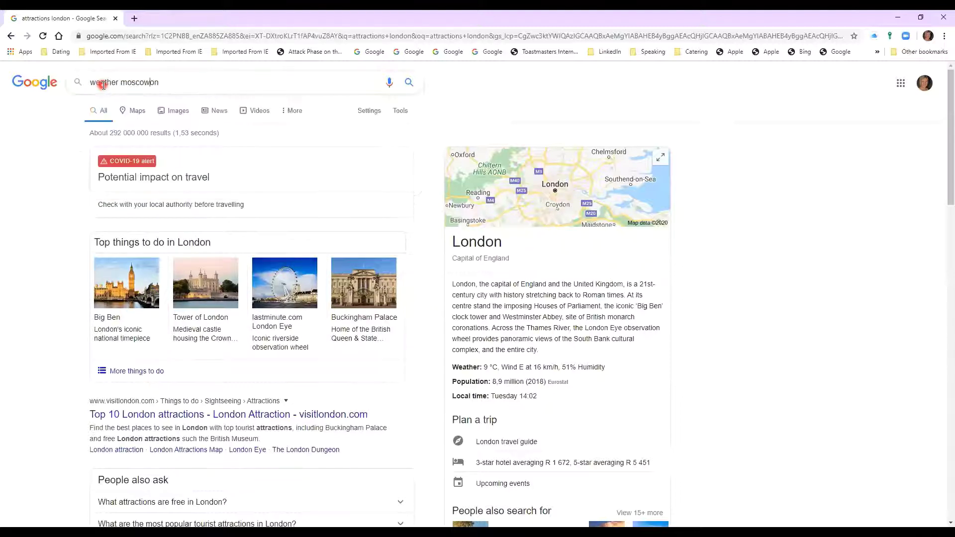
key("Delete")
key("Delete")
key("Return")
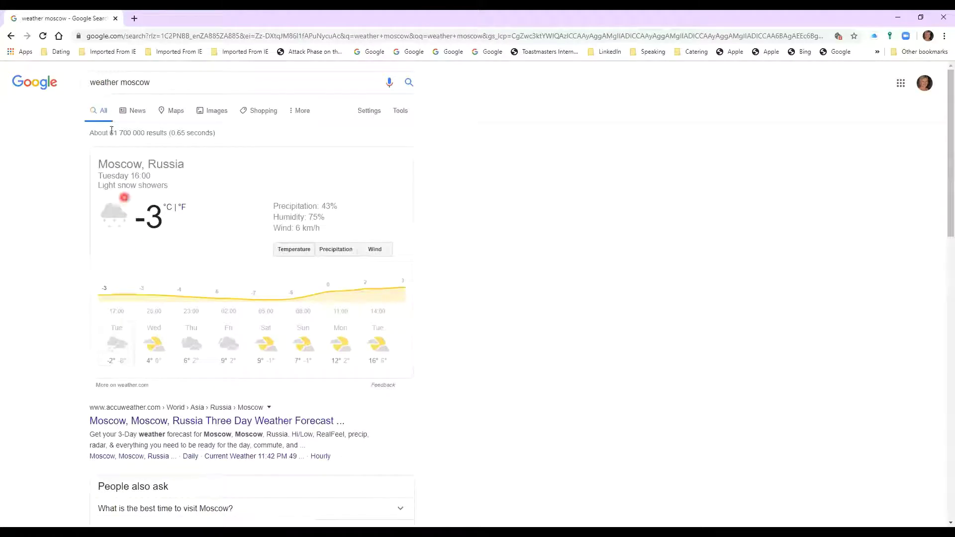
double_click(102, 82)
type("th")
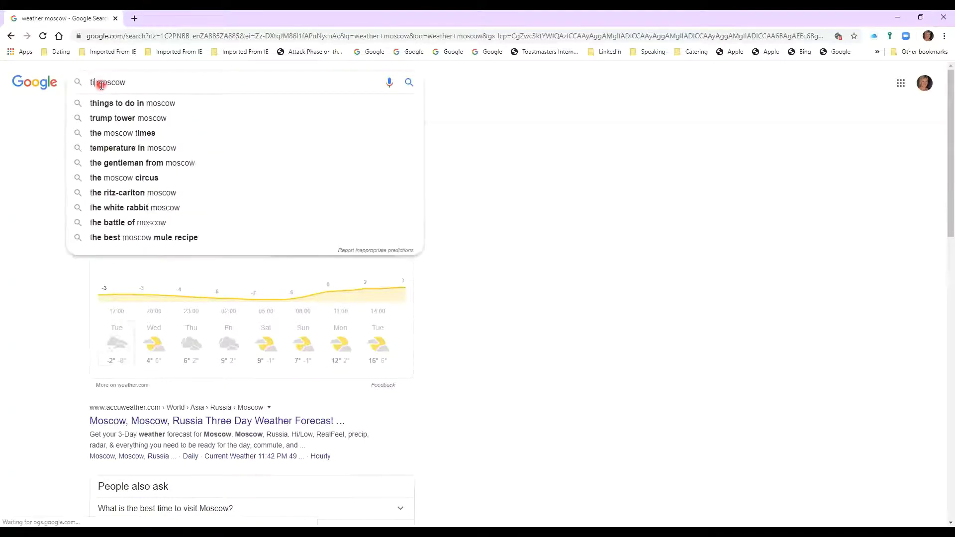
type("ime")
key("Return")
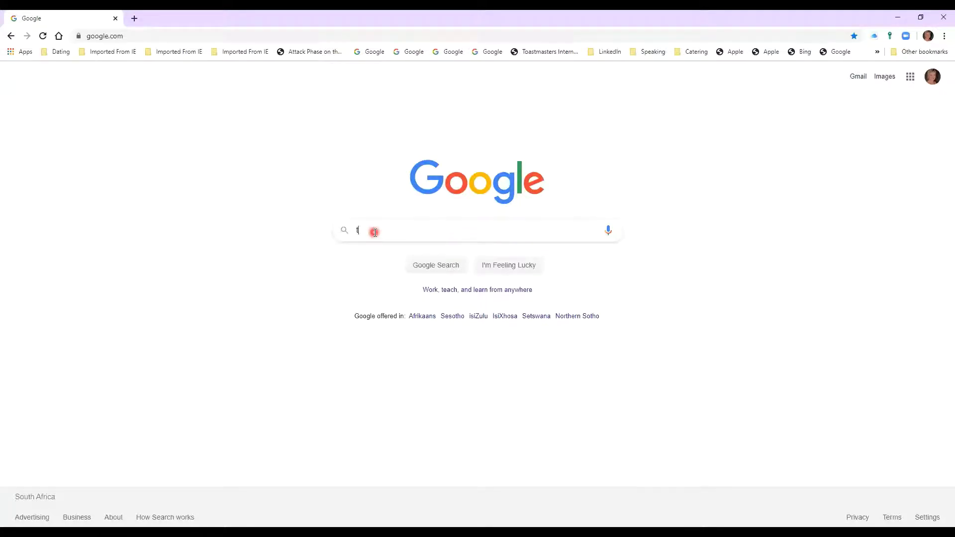
type("ranslate ")
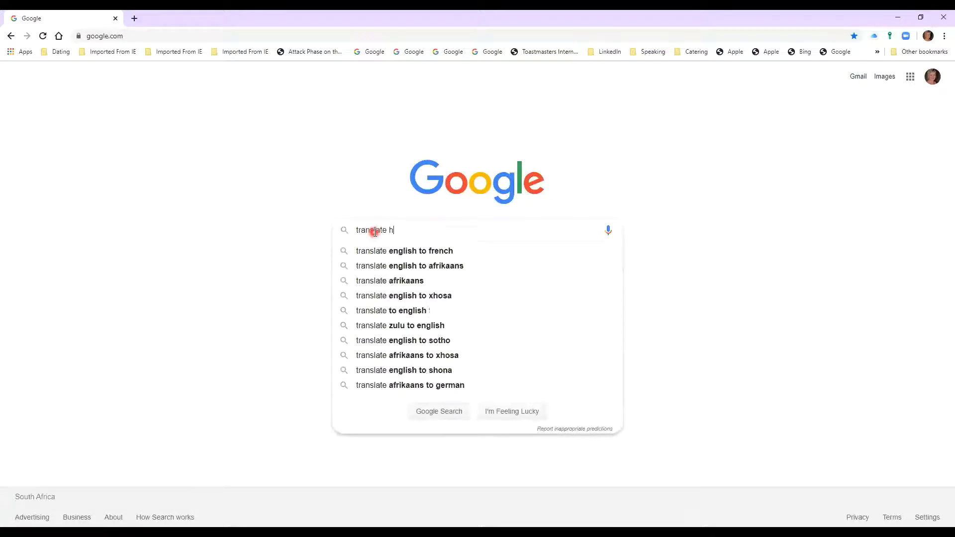
type("huil")
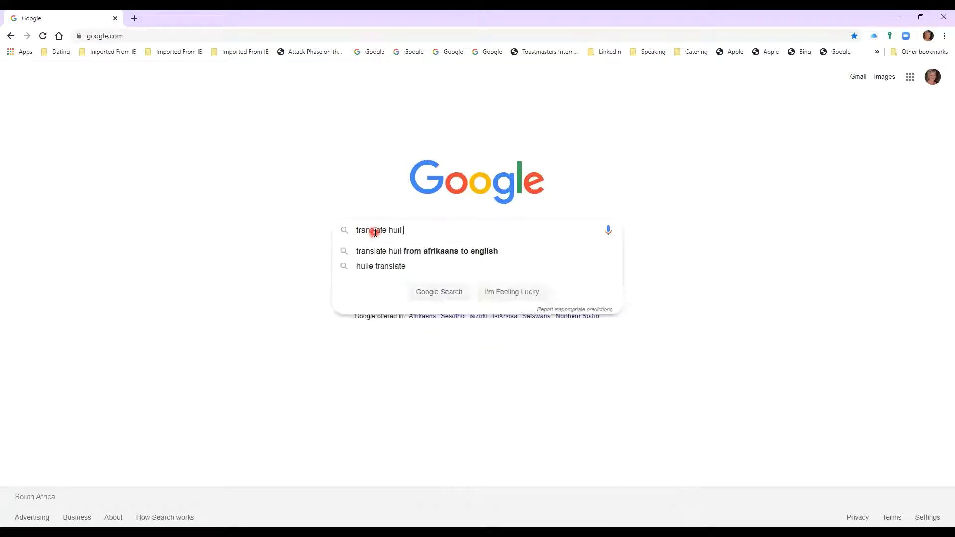
type(" to english")
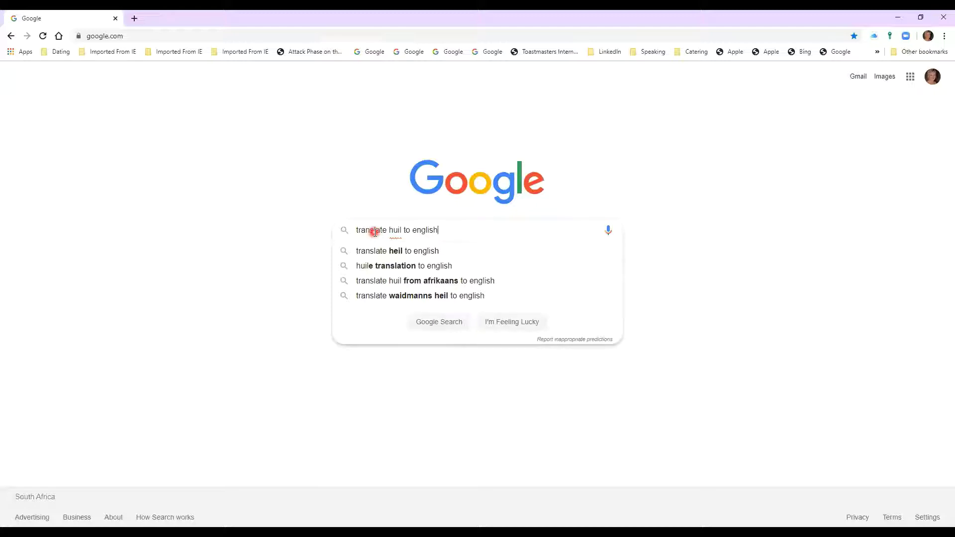
Translate 'huil' to English, then replace 'huil' with 'mudita' and search again.
key("Return")
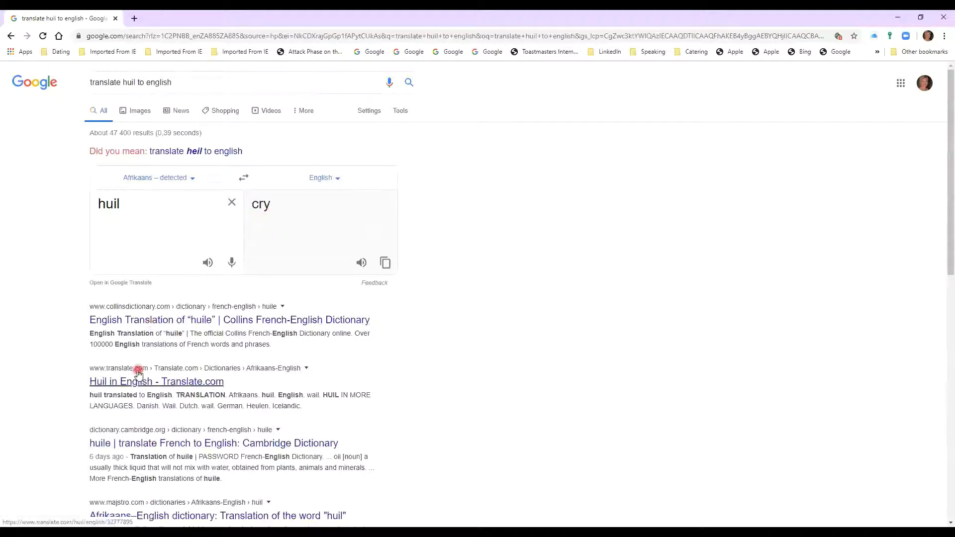
left_click(96, 95)
left_click(129, 87)
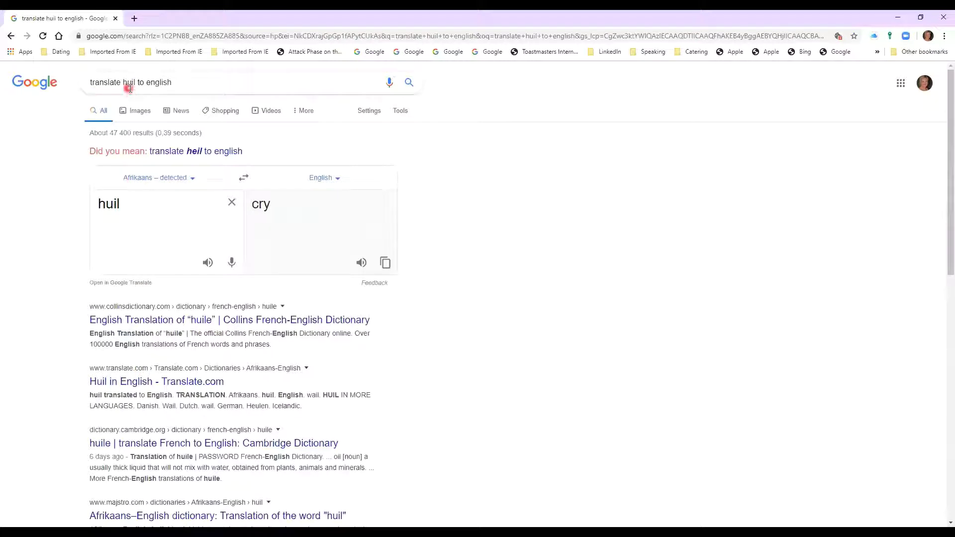
double_click(128, 83)
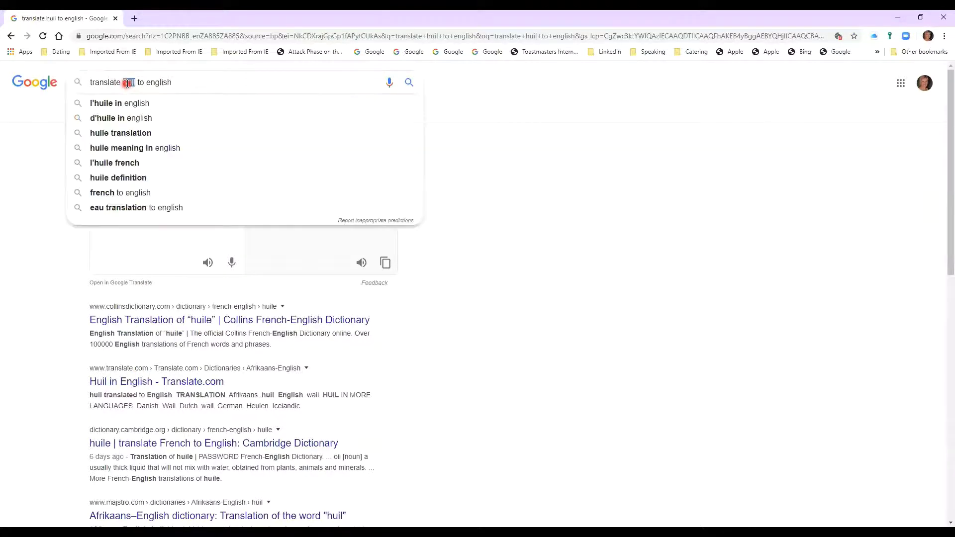
type("mud")
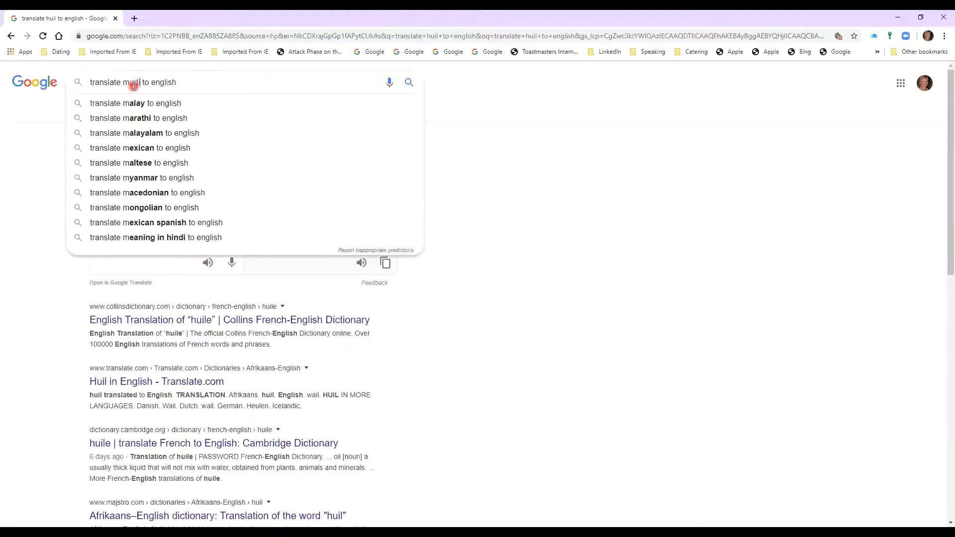
type("ita")
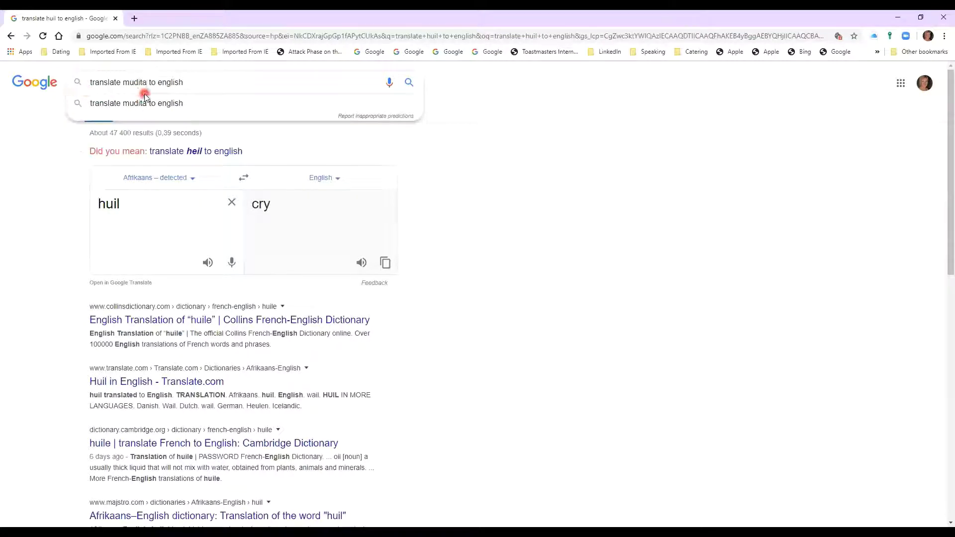
key("Return")
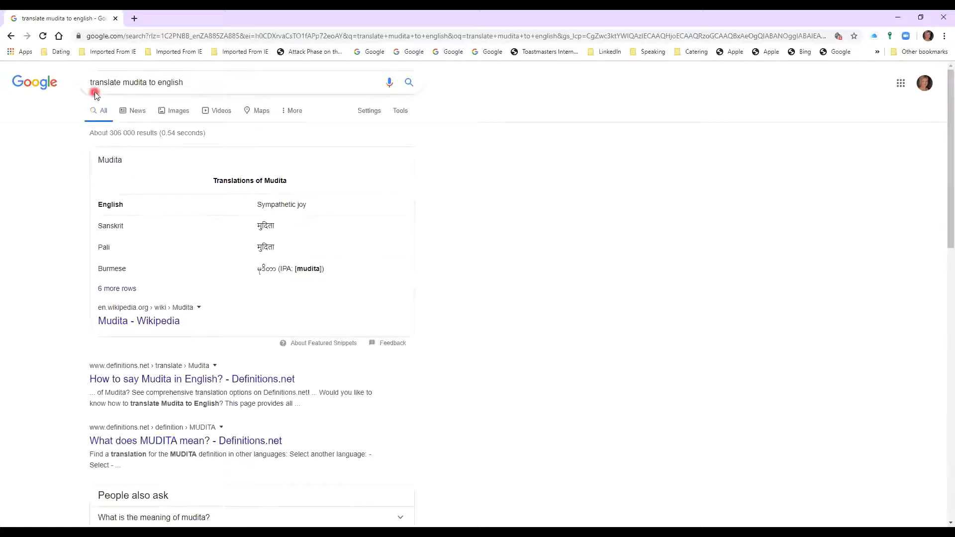
Translate 'mudita', then 'love', into French and play both 'love' and 'l'amour' pronunciations.
double_click(170, 82)
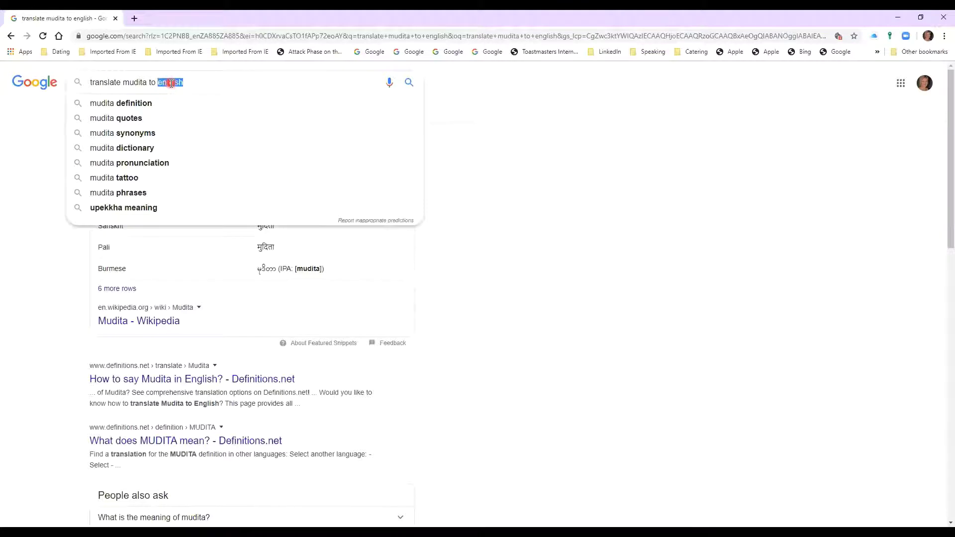
type("french")
key("Return")
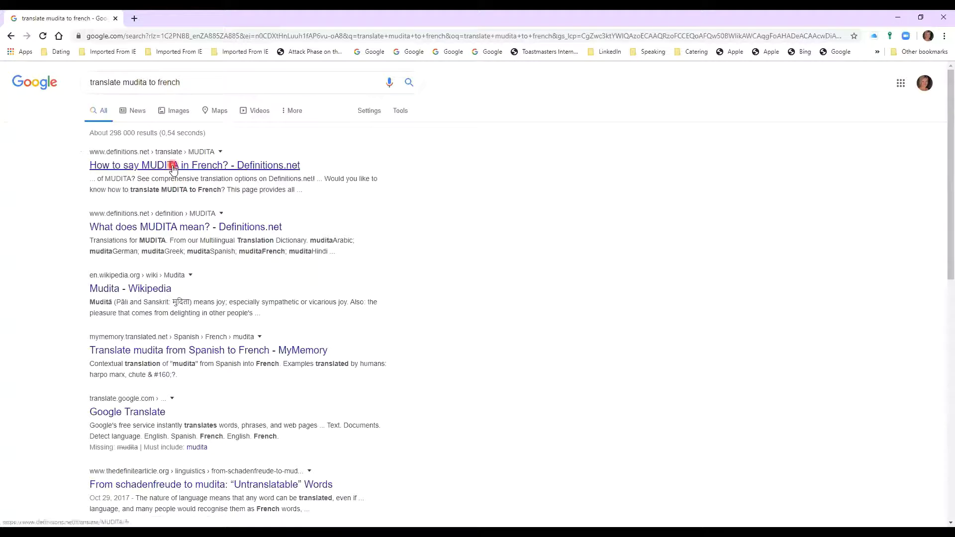
double_click(134, 82)
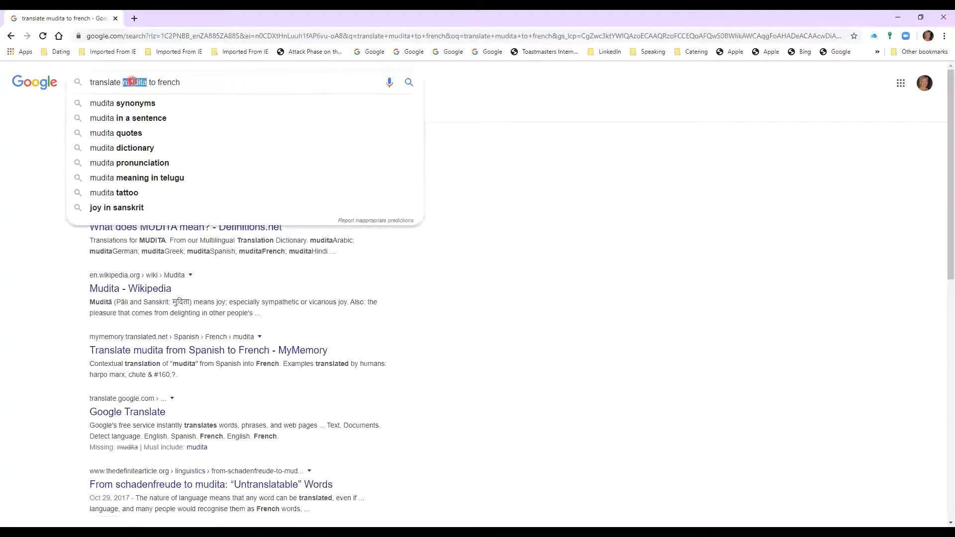
type("love")
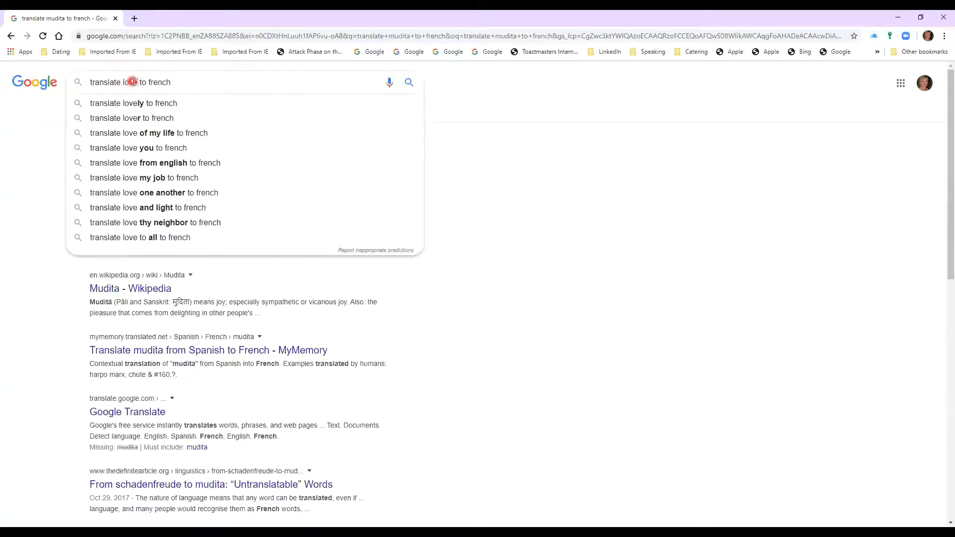
left_click(196, 83)
key("Return")
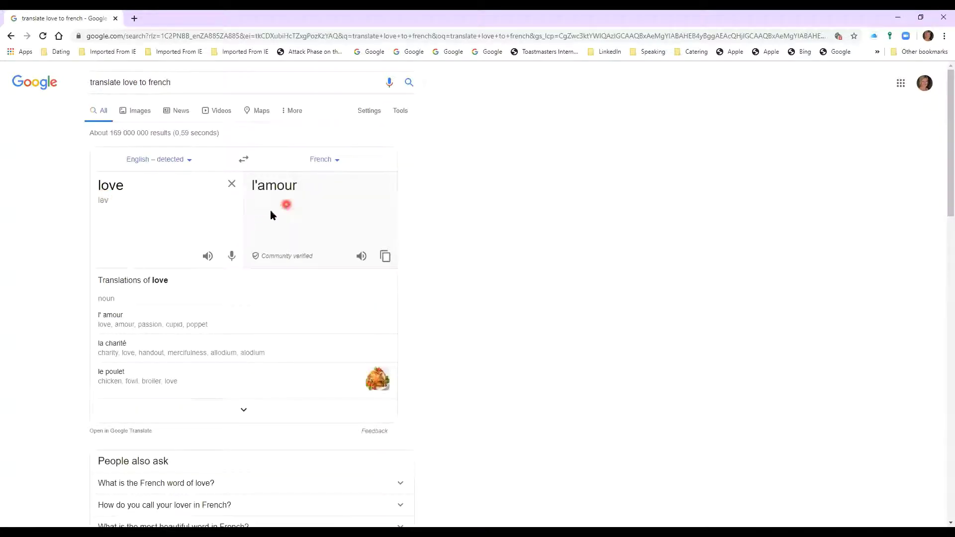
left_click(208, 258)
left_click(360, 260)
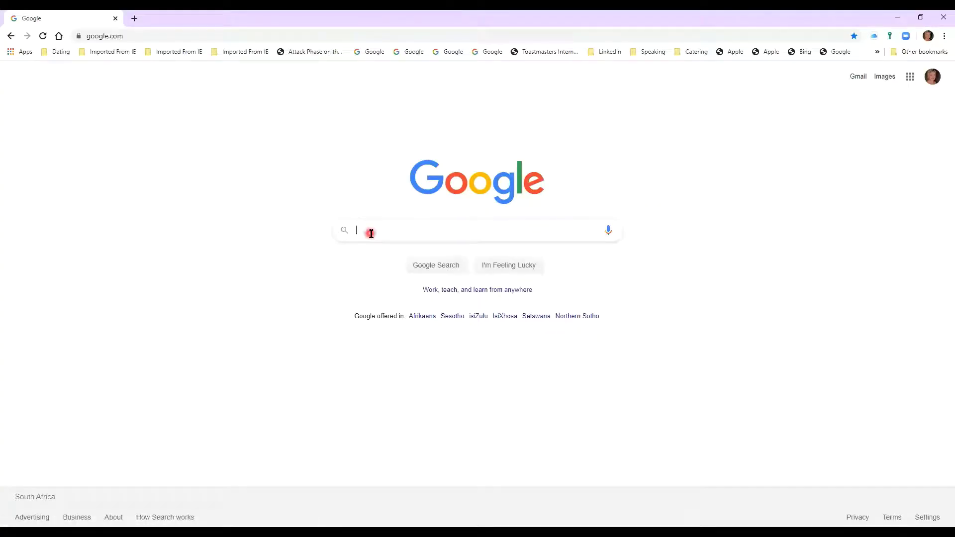
type("corona")
Search Google for 'corona'.
key("Return")
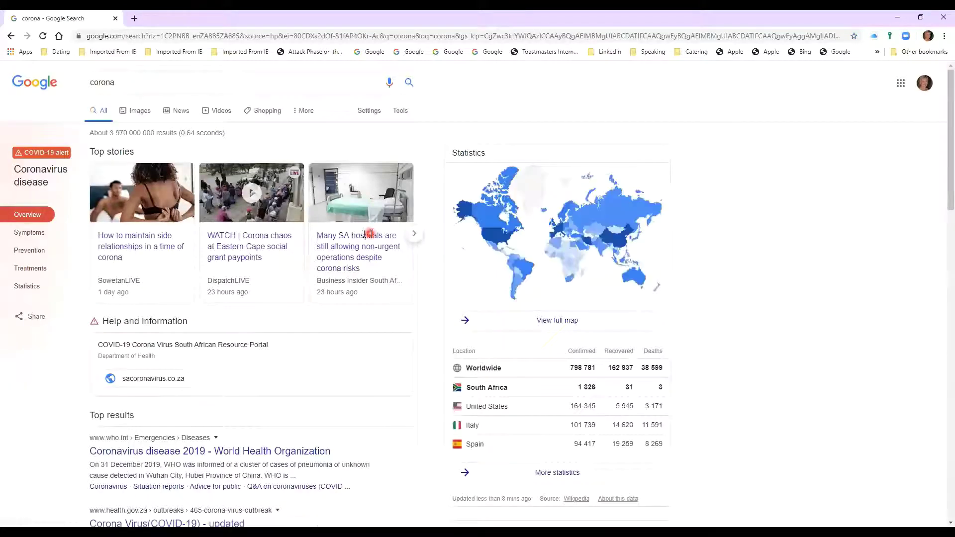
left_click(138, 83)
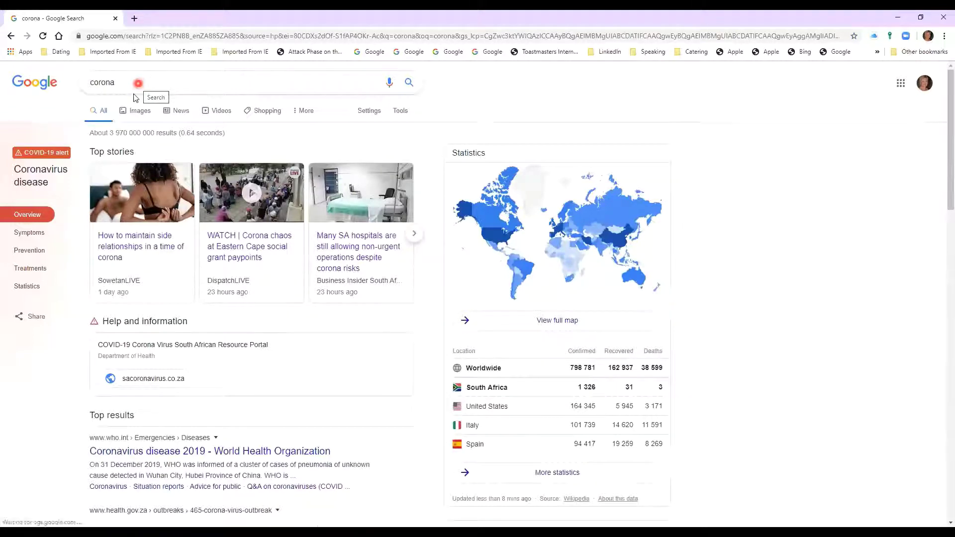
left_click(132, 96)
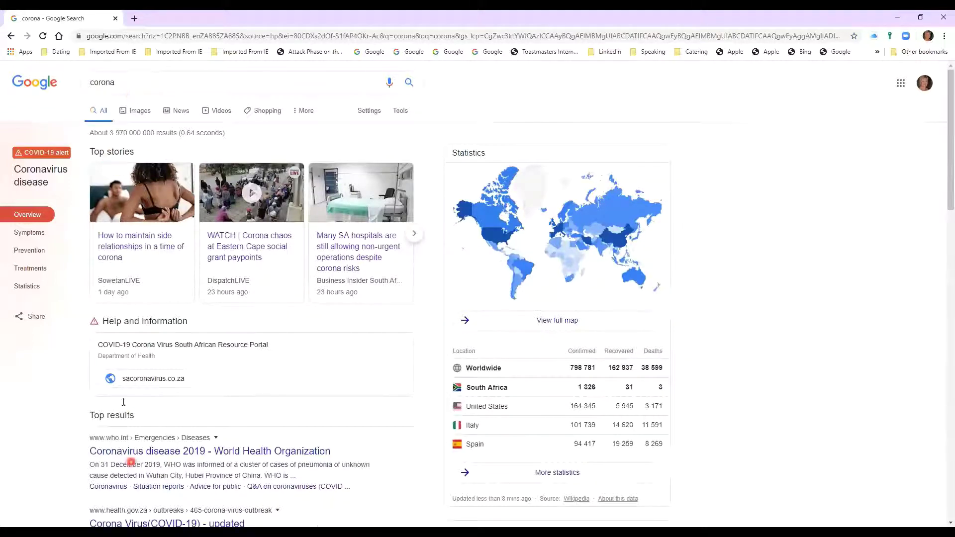
left_click(113, 125)
Use Tools to filter the corona results to the past hour.
left_click(401, 111)
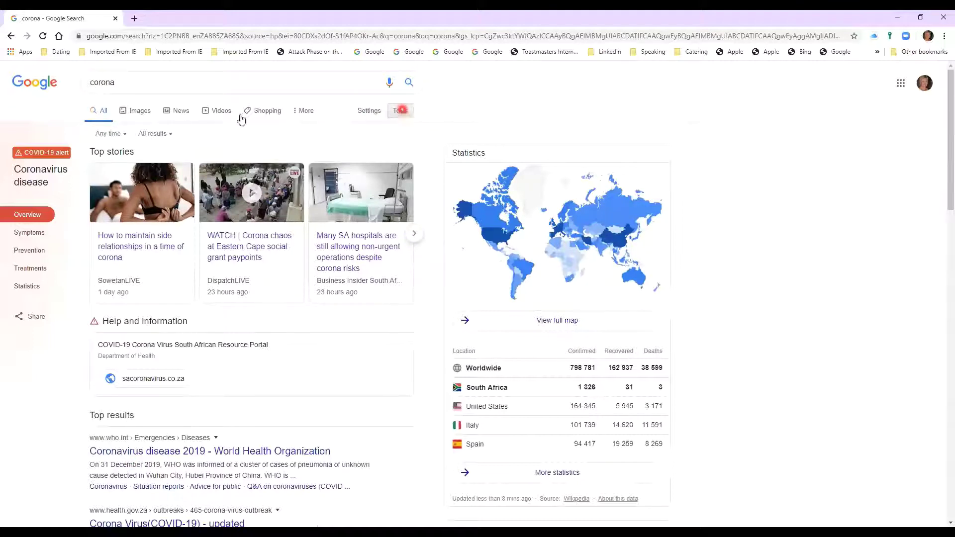
left_click(96, 138)
left_click(125, 135)
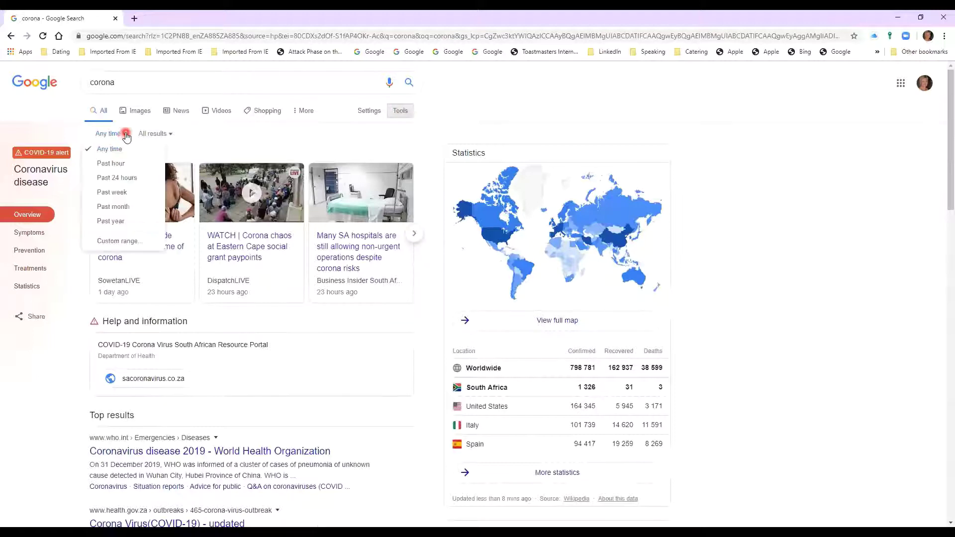
left_click(122, 166)
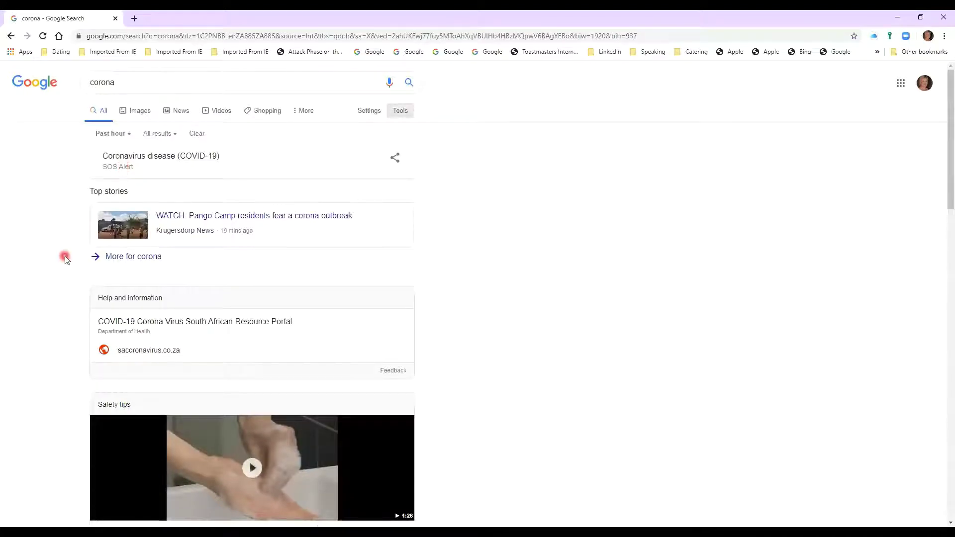
scroll(65, 257, "down", 5)
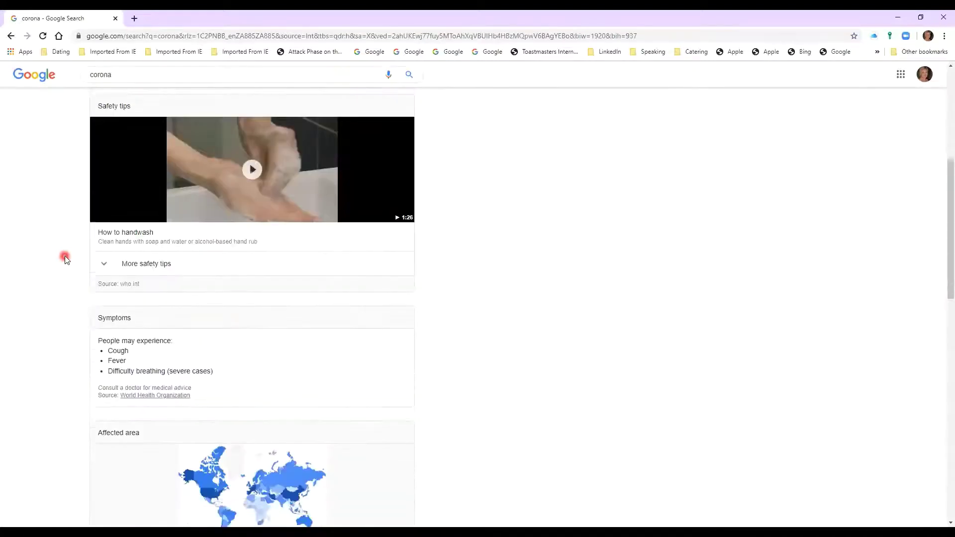
scroll(65, 258, "down", 5)
scroll(64, 256, "down", 2)
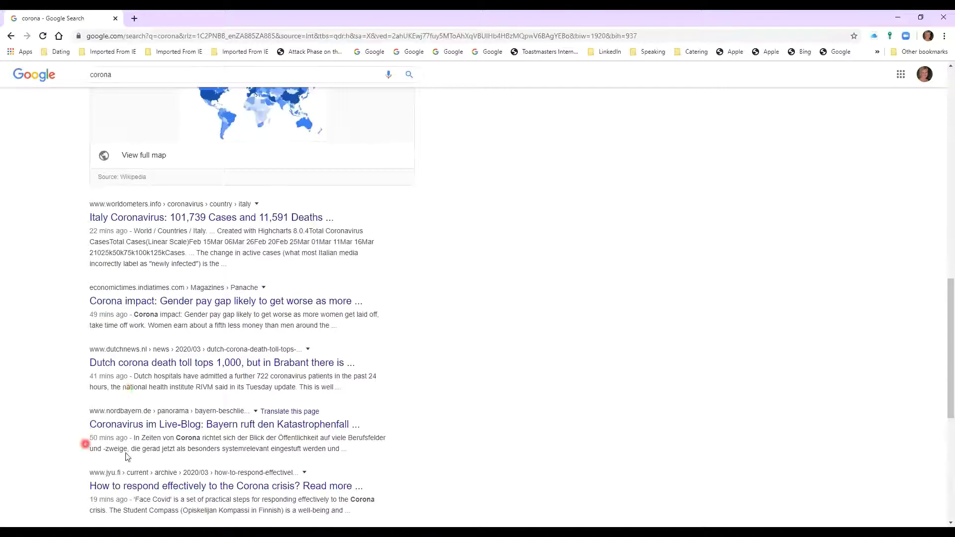
scroll(126, 453, "up", 10)
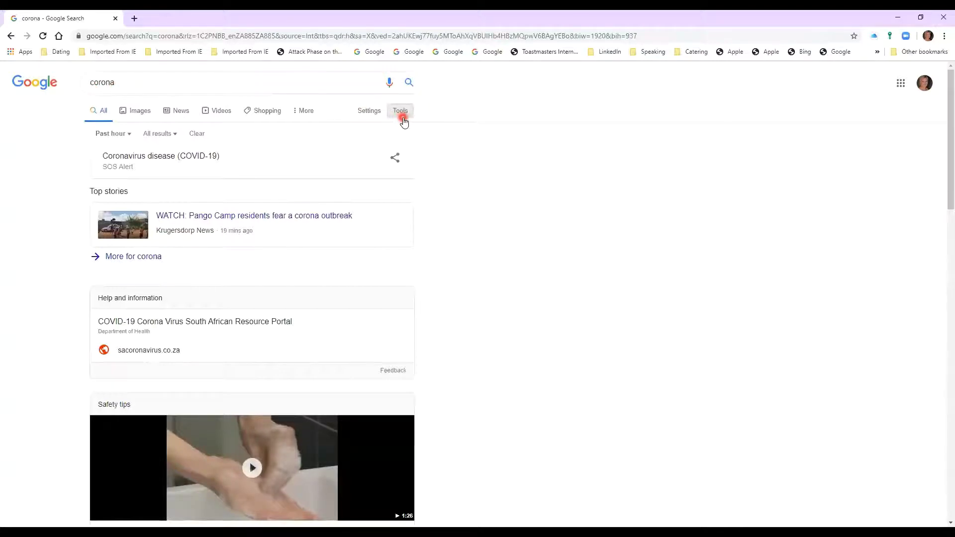
Reopen the time-range dropdown on the past-hour corona results.
left_click(124, 134)
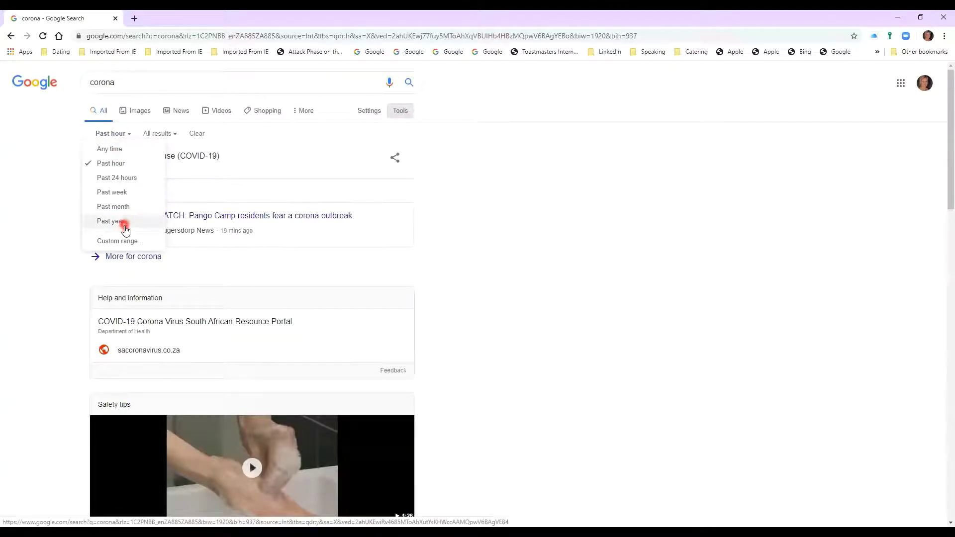
Open the custom date range and pick 1 November to 30 November 2019.
left_click(102, 243)
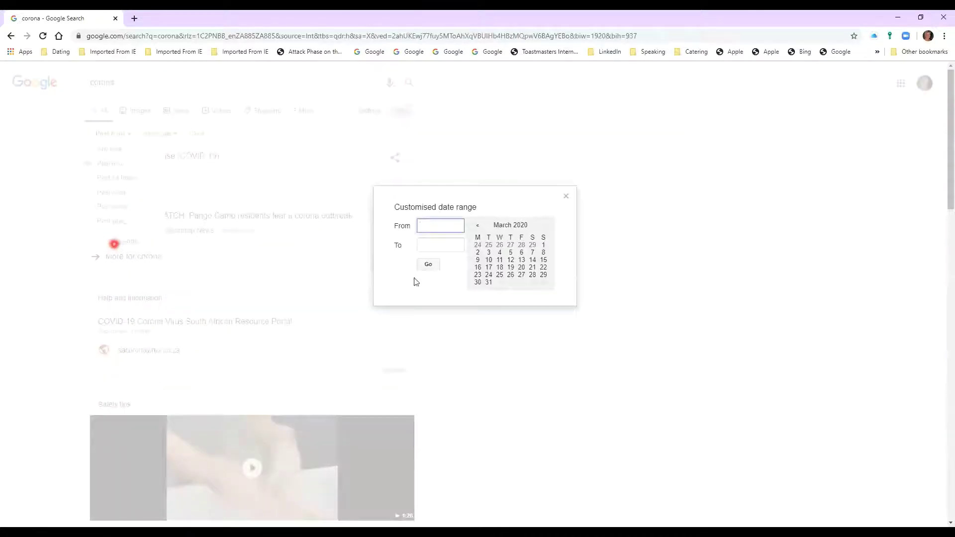
left_click(478, 226)
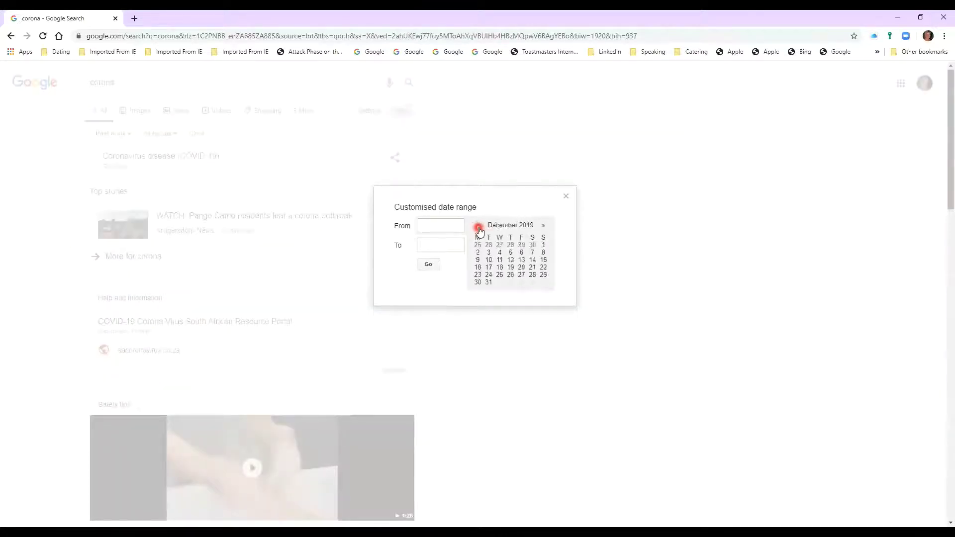
left_click(478, 226)
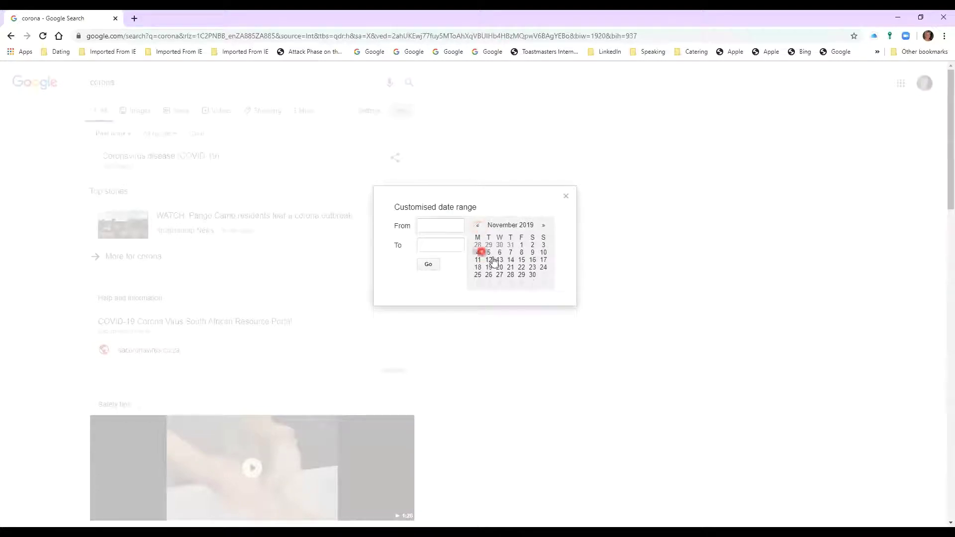
left_click(521, 246)
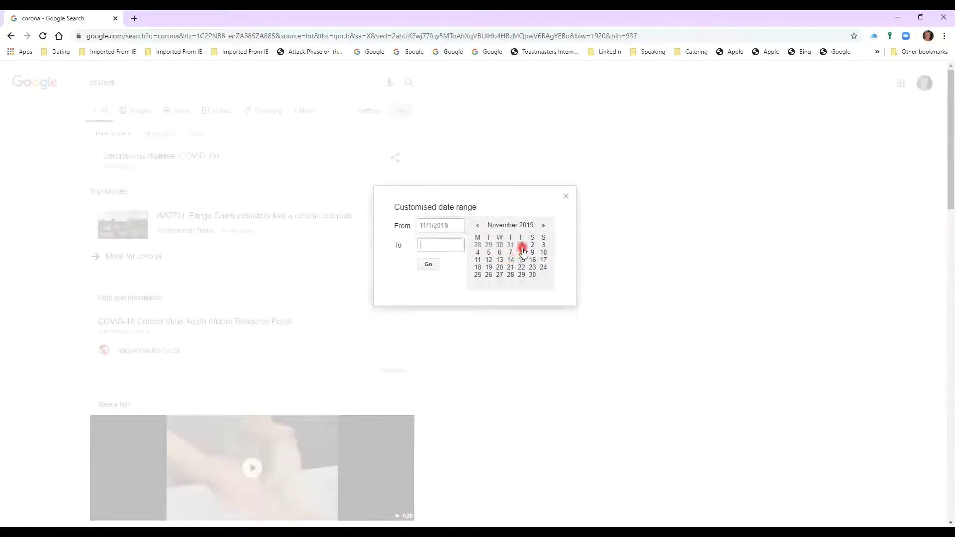
left_click(532, 275)
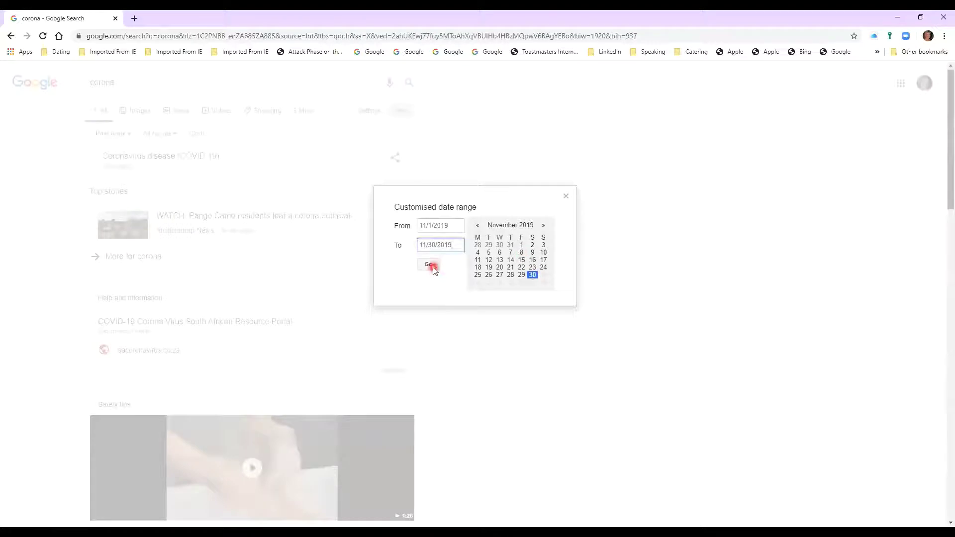
Apply the 11/1/2019–11/30/2019 range to the corona results and focus the search box.
left_click(431, 266)
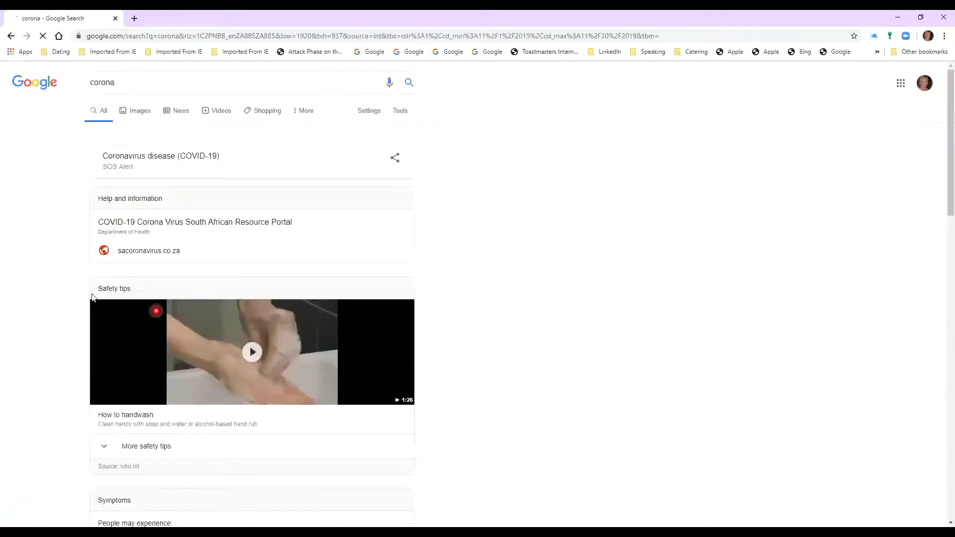
scroll(91, 297, "down", 3)
scroll(80, 289, "down", 7)
scroll(81, 292, "down", 1)
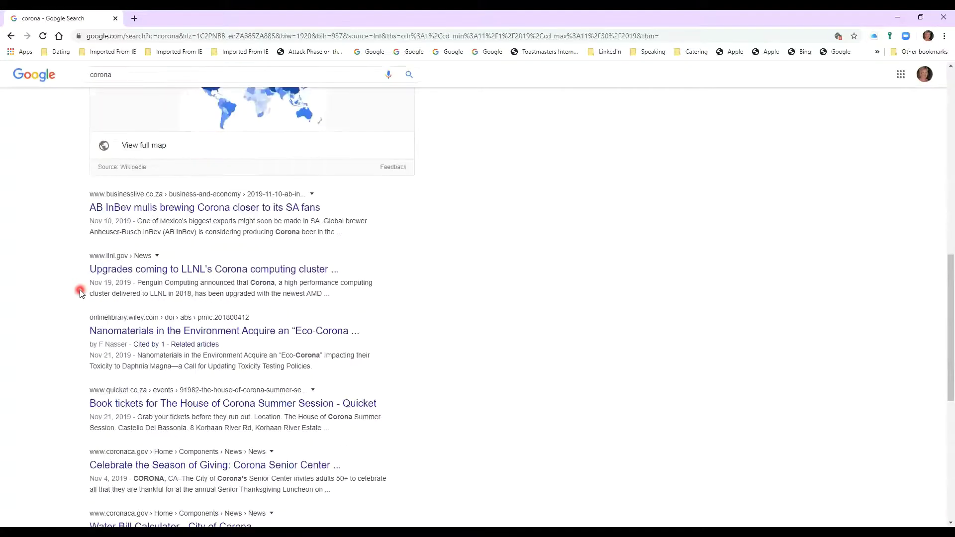
scroll(80, 292, "down", 1)
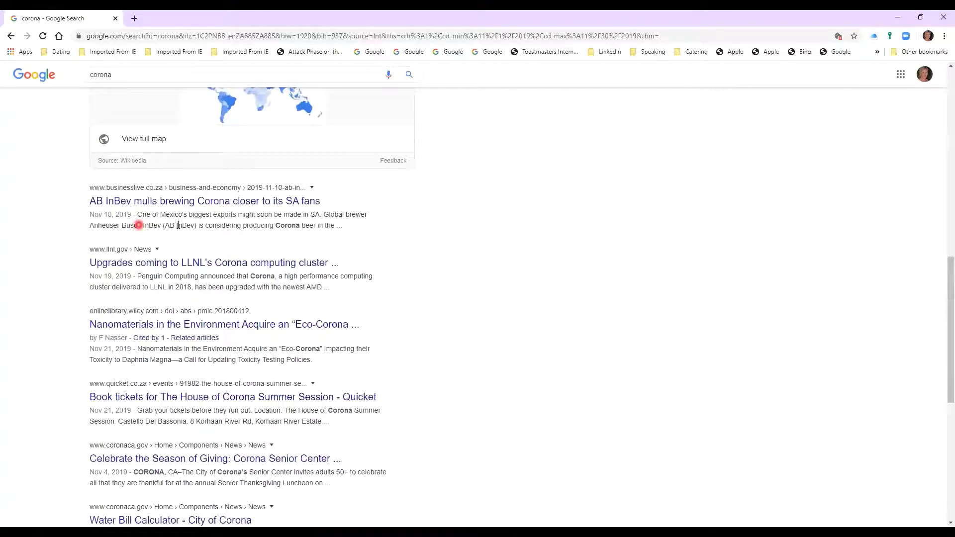
scroll(214, 214, "down", 1)
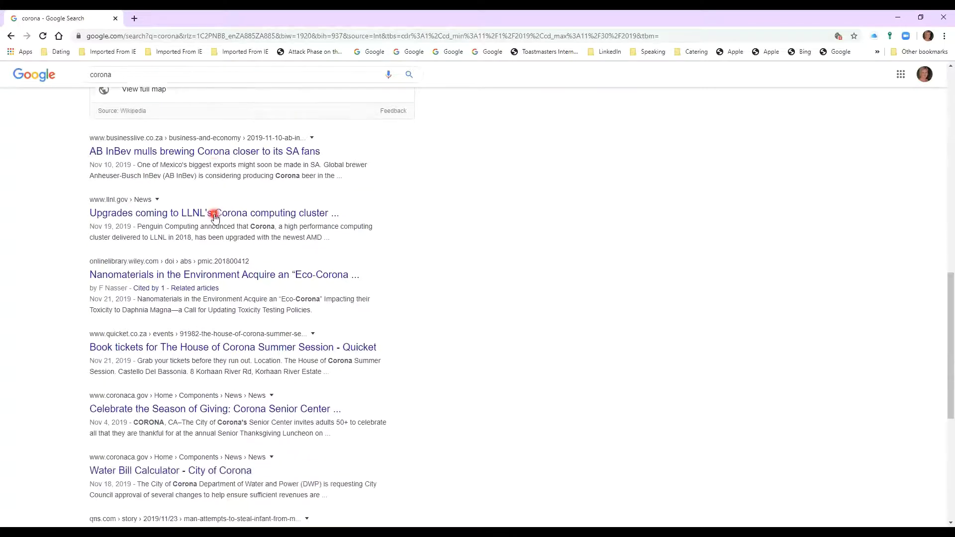
scroll(216, 214, "down", 1)
scroll(216, 205, "down", 2)
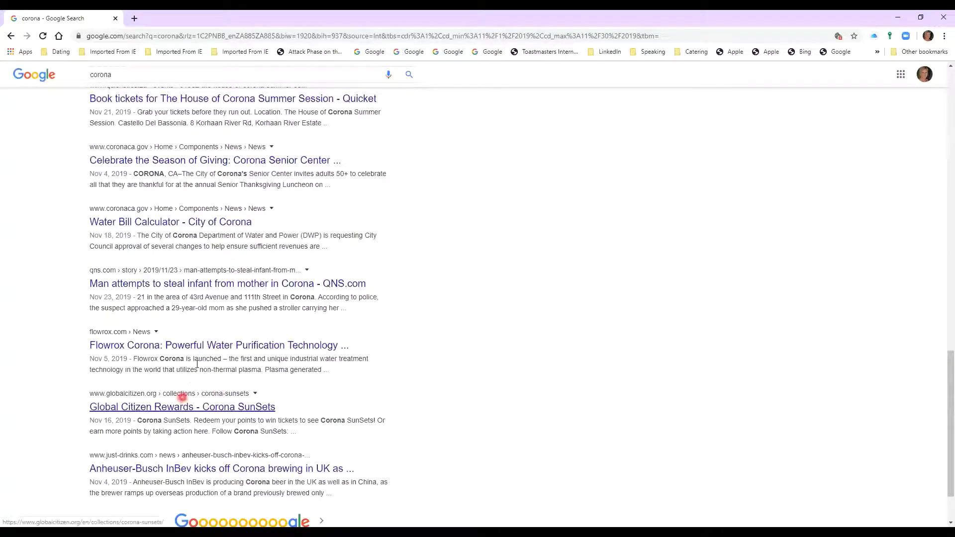
scroll(225, 291, "down", 1)
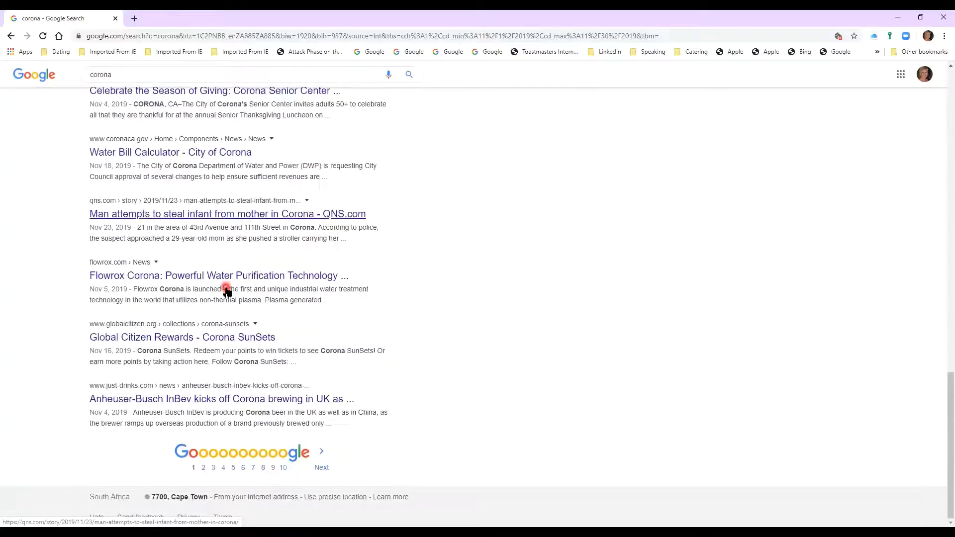
scroll(226, 290, "up", 4)
scroll(226, 290, "up", 4)
scroll(224, 285, "up", 3)
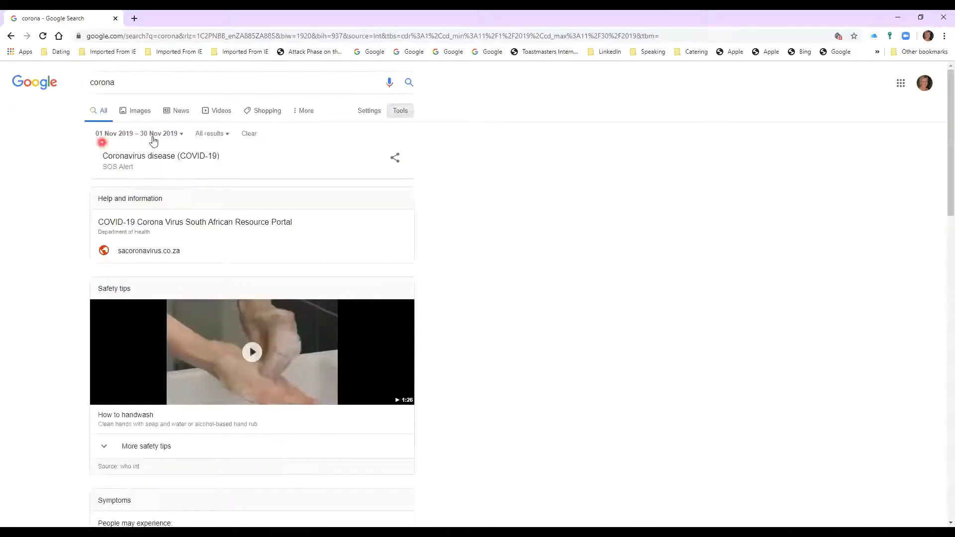
left_click(126, 84)
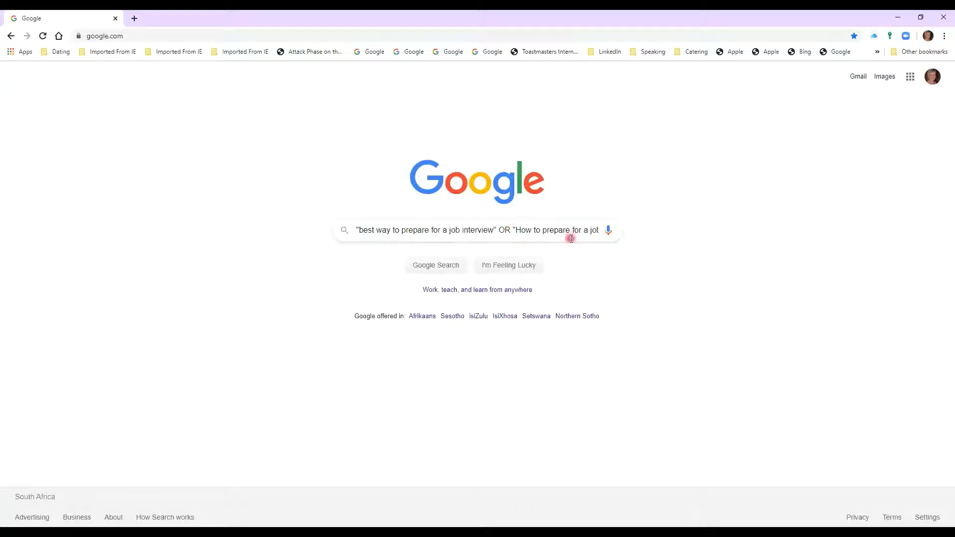
Run the search for the two quoted job-interview phrases joined by OR.
key("Return")
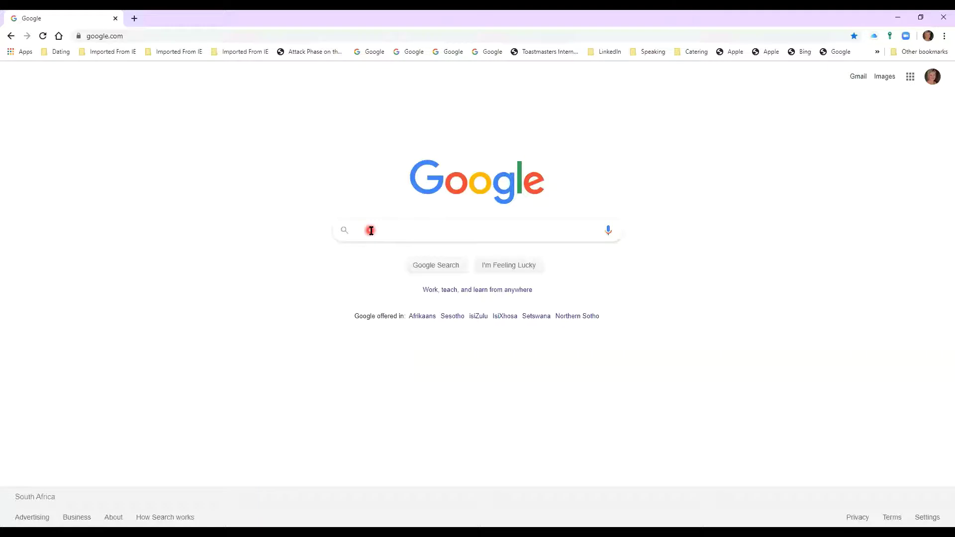
type("KL")
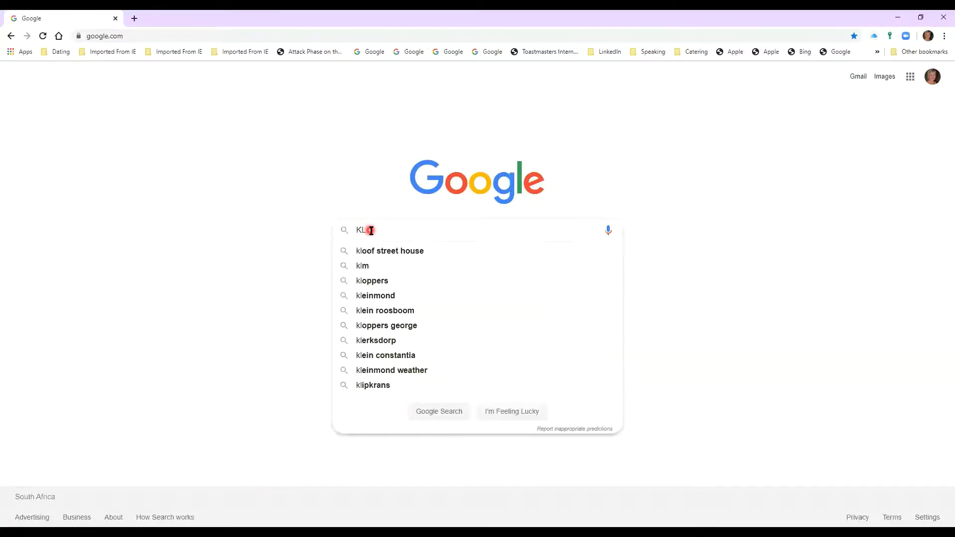
type("196")
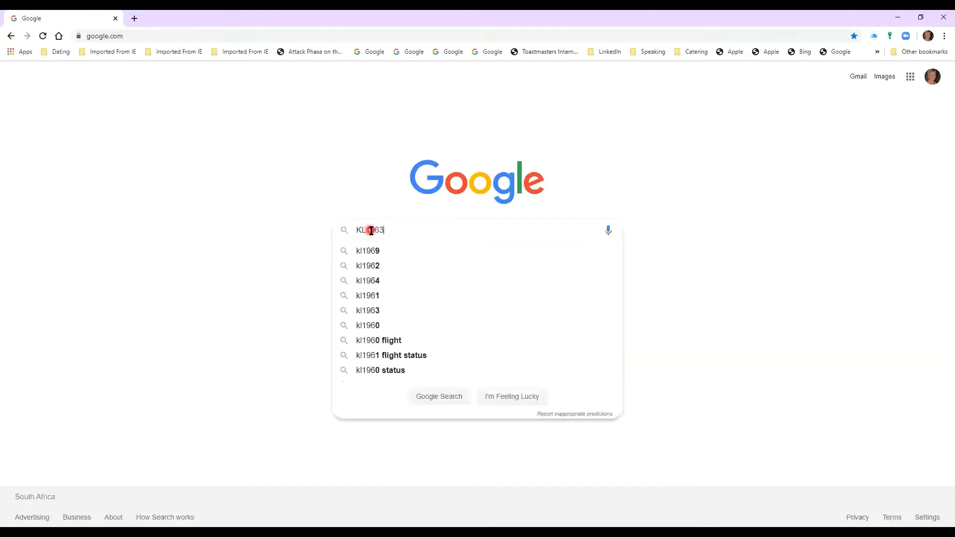
type("3")
Search flight KL1963 to see its cancelled Amsterdam–Zürich status card.
key("Return")
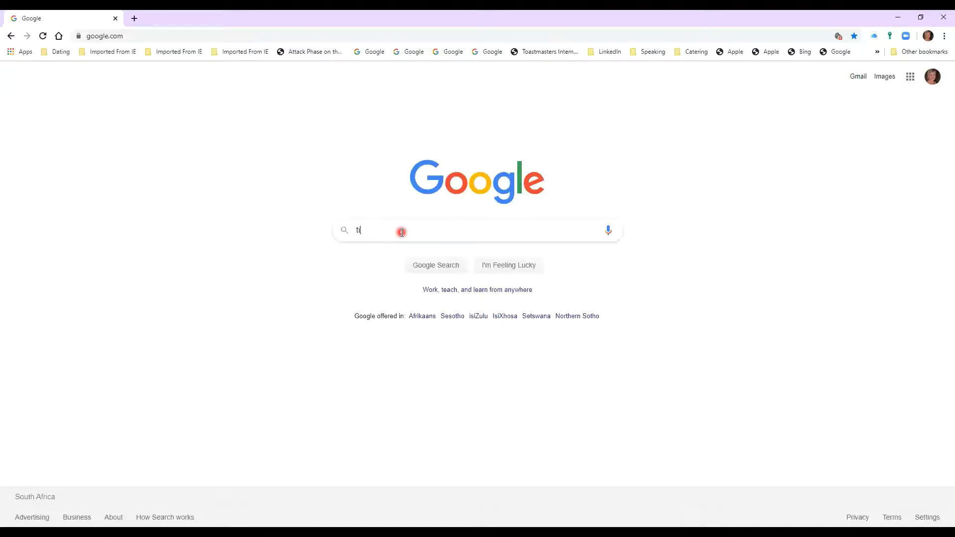
type("p calcula")
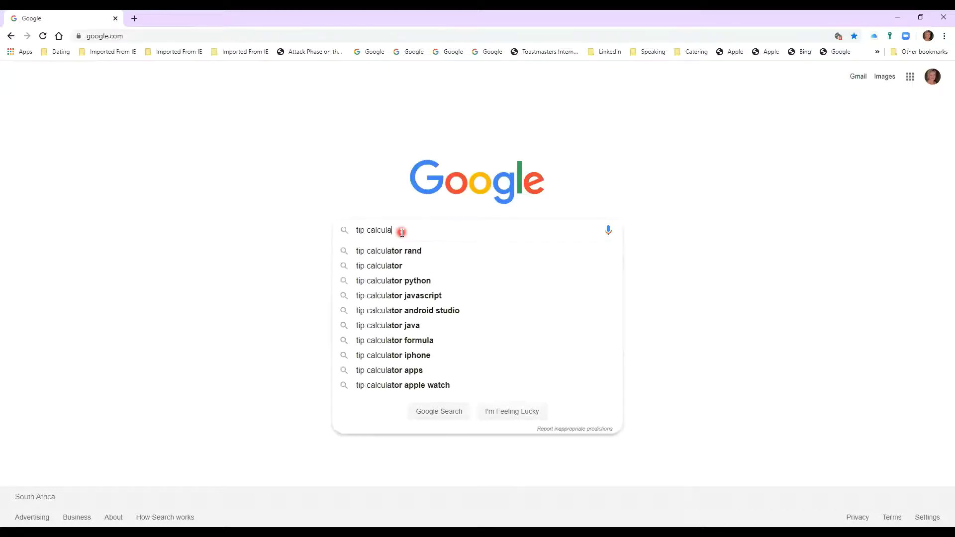
type("tor")
Search 'tip calculator' to bring up Google's built-in calculator.
key("Return")
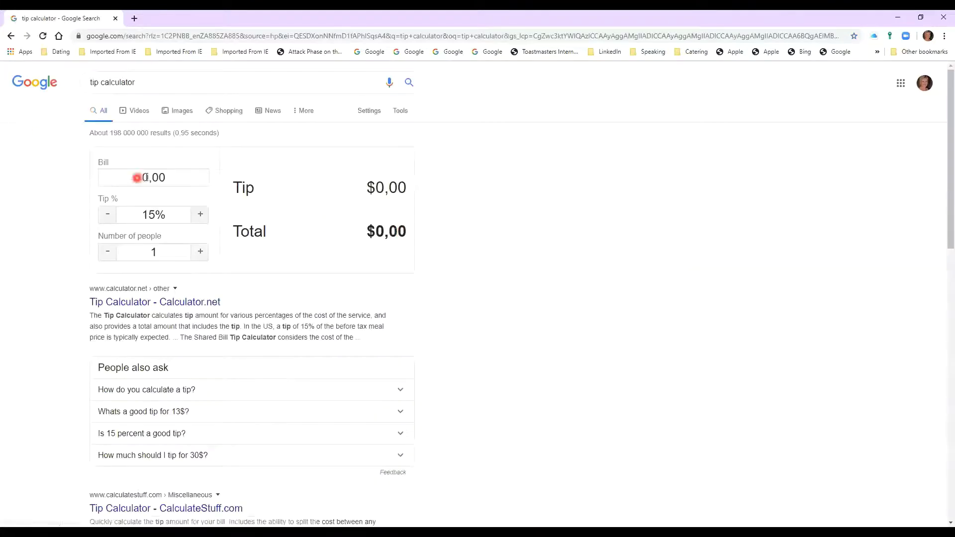
Set the tip calculator to a 100.00 bill, 10% tip and two people.
left_click(138, 178)
type("100")
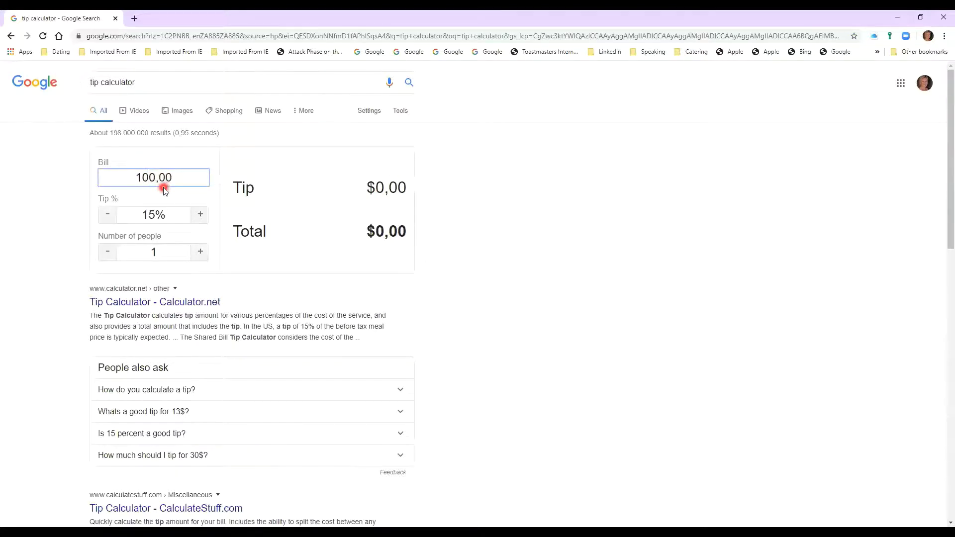
left_click(109, 216)
left_click(108, 215)
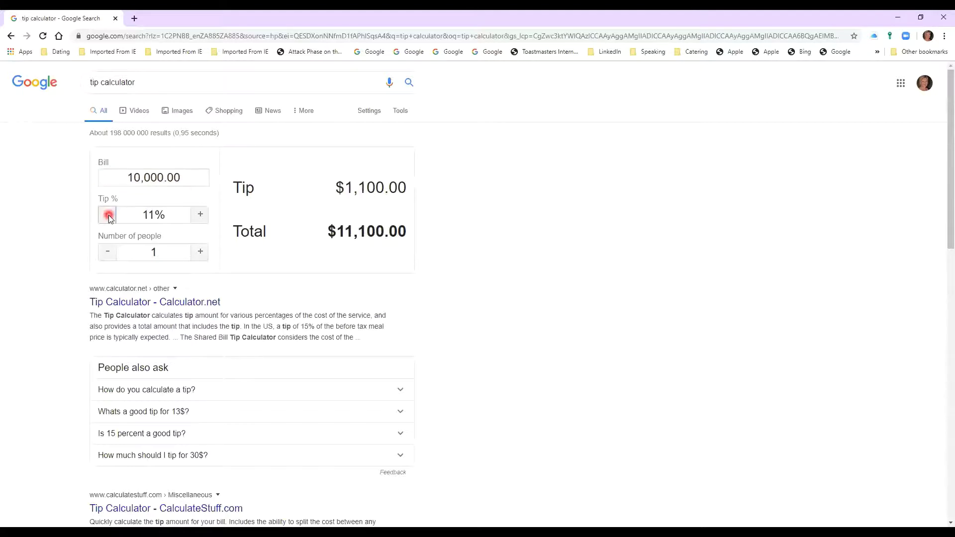
left_click(108, 216)
left_click(201, 252)
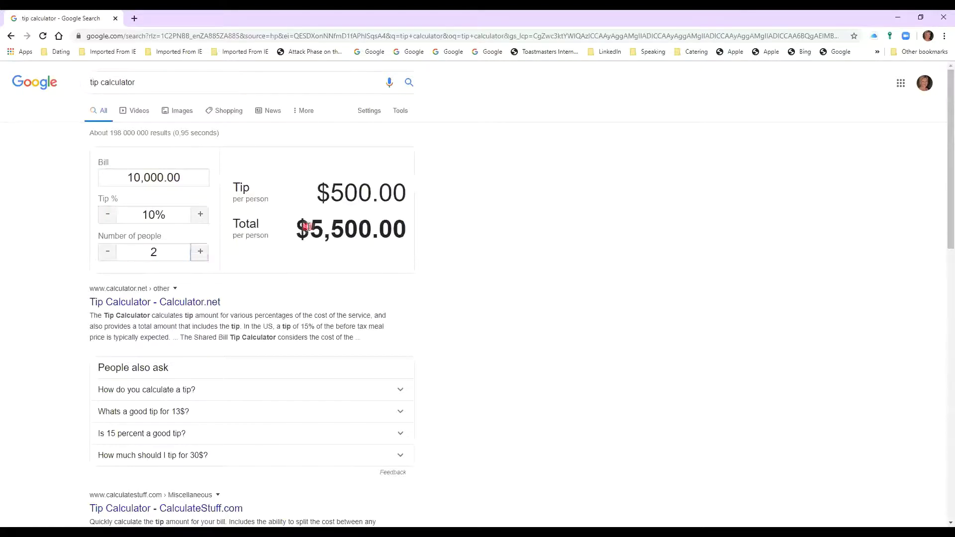
left_click(158, 179)
key("BackSpace")
key("BackSpace")
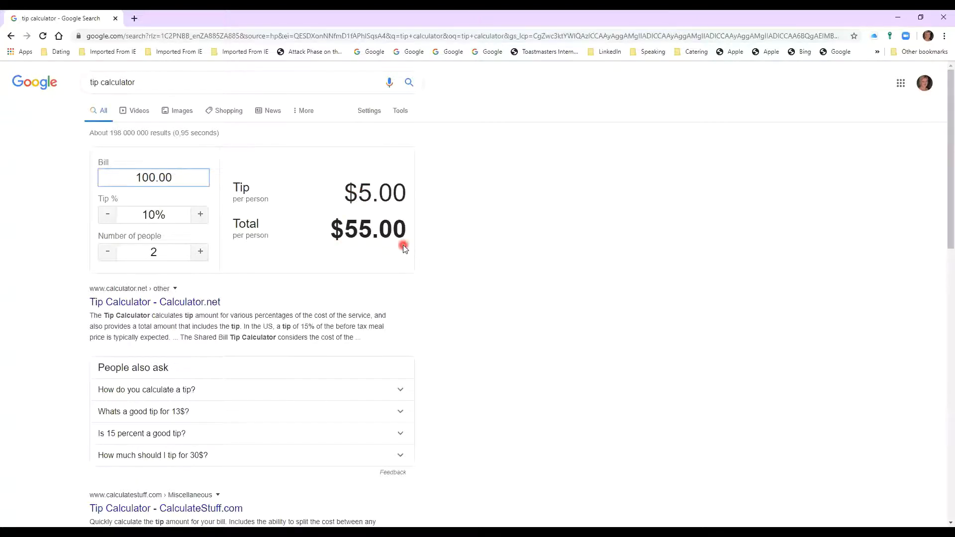
Search '1 minute timer' from the Google home page and toggle between Stopwatch and Timer.
key("alt+Home")
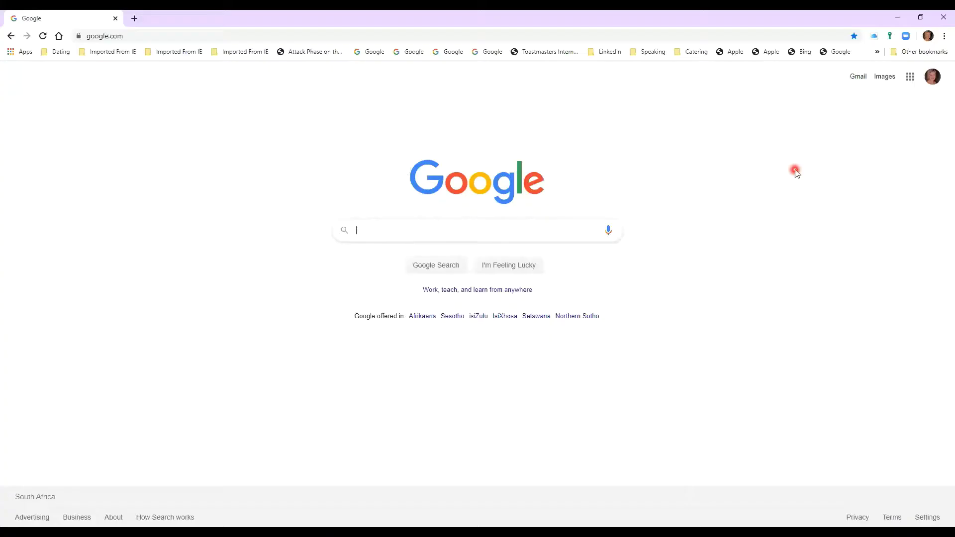
left_click(377, 233)
type("1 minute time")
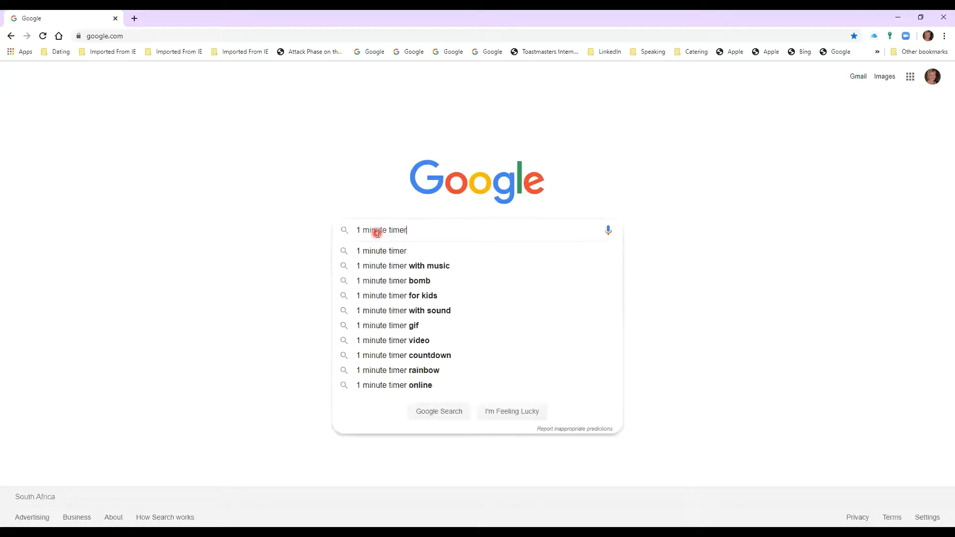
type("r")
key("Return")
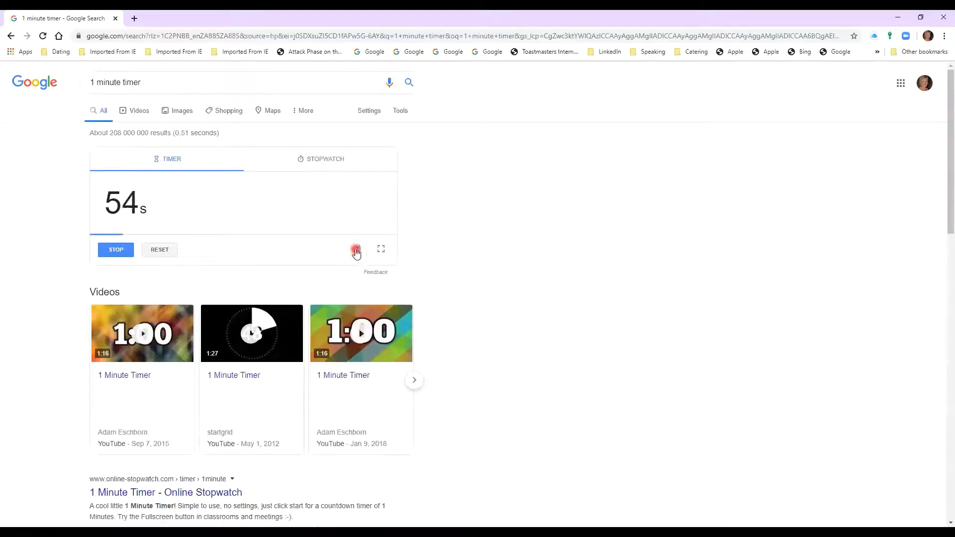
left_click(318, 163)
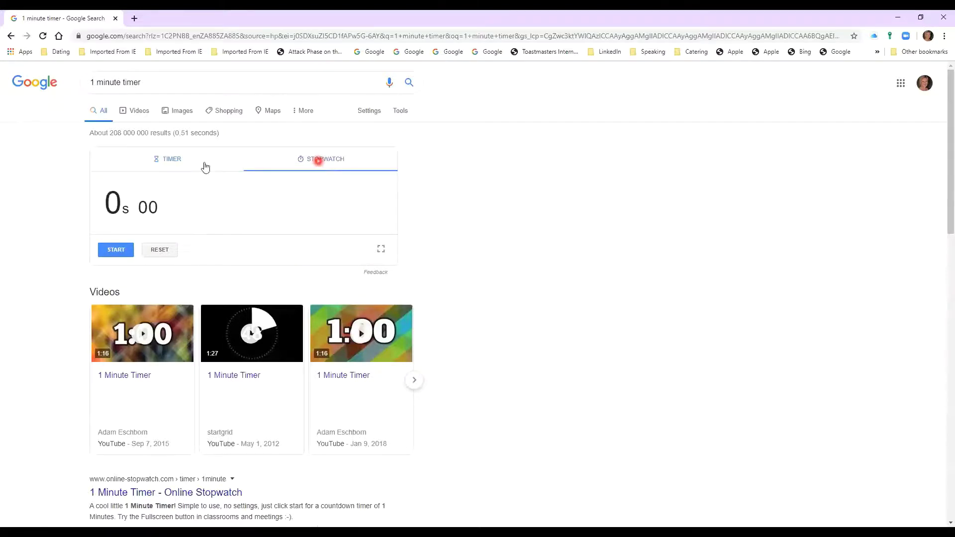
left_click(171, 161)
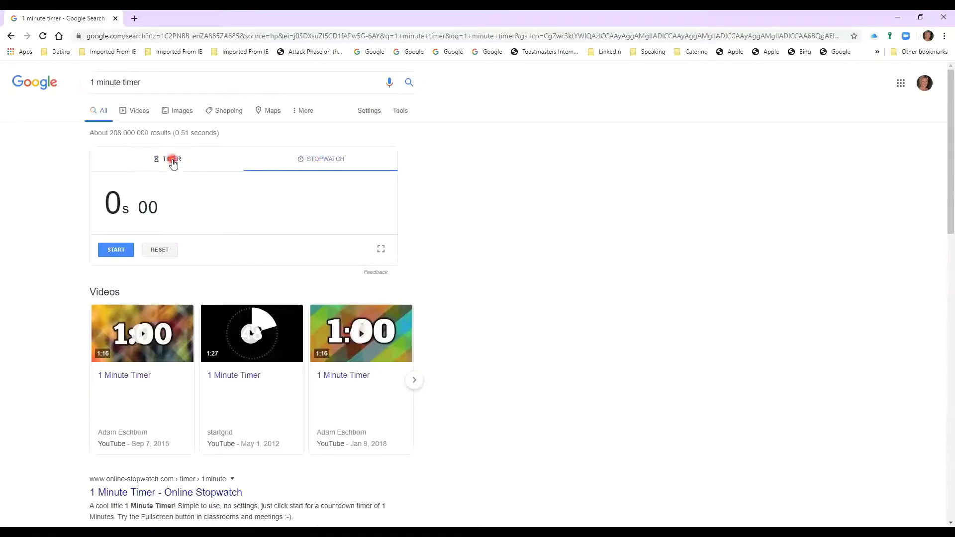
Change the query to '20 minute timer' and confirm leaving to load its countdown.
left_click(99, 84)
key("BackSpace")
type("20")
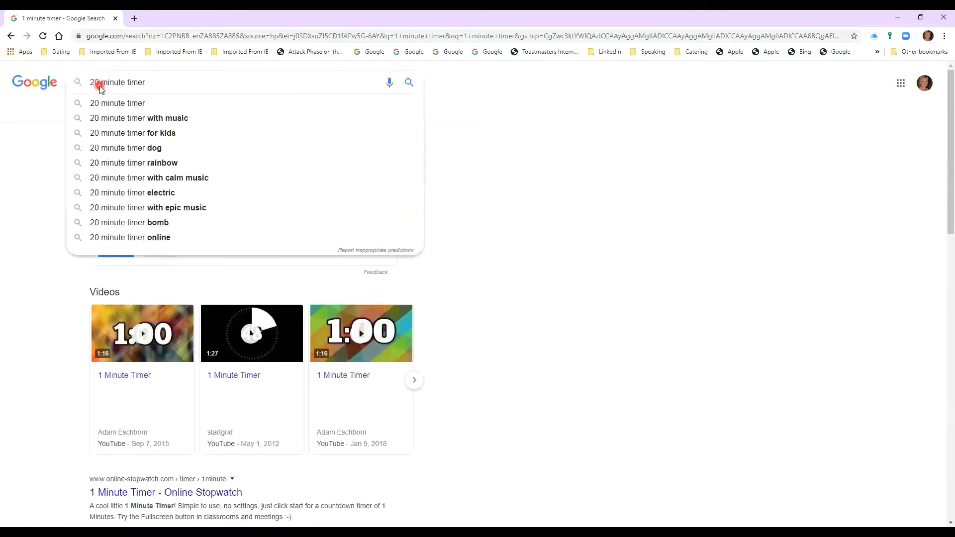
key("Return")
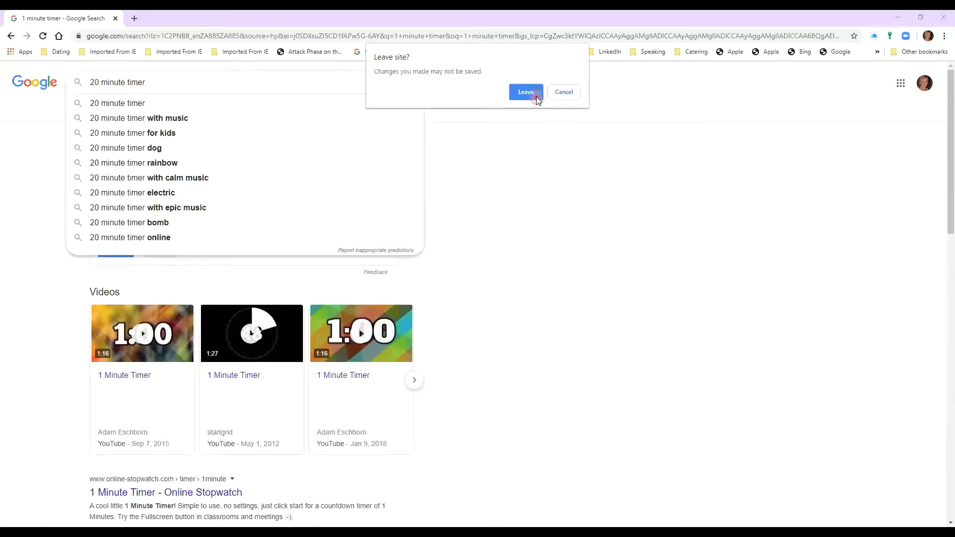
left_click(536, 97)
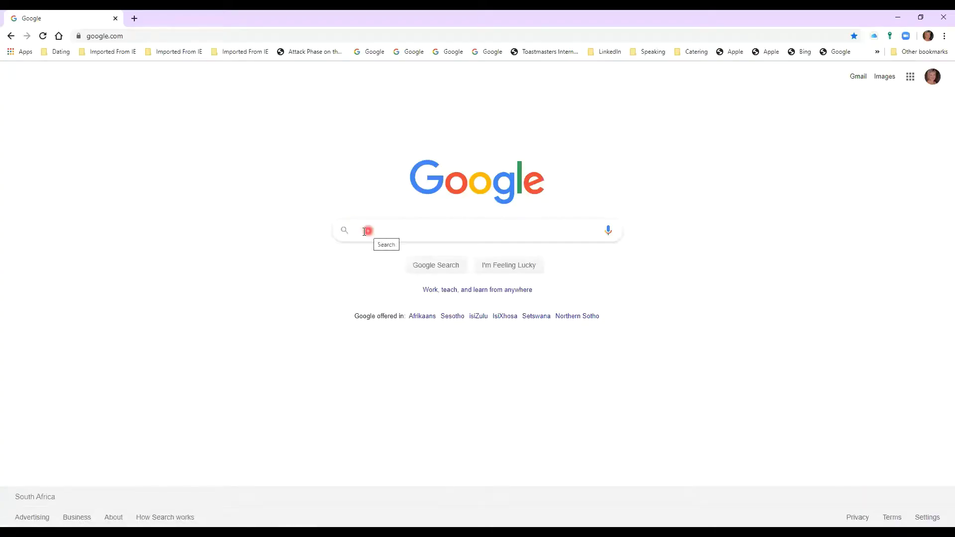
Search 'flip a coin' and flip the coin twice, landing Tails then Heads.
left_click(363, 231)
type("f")
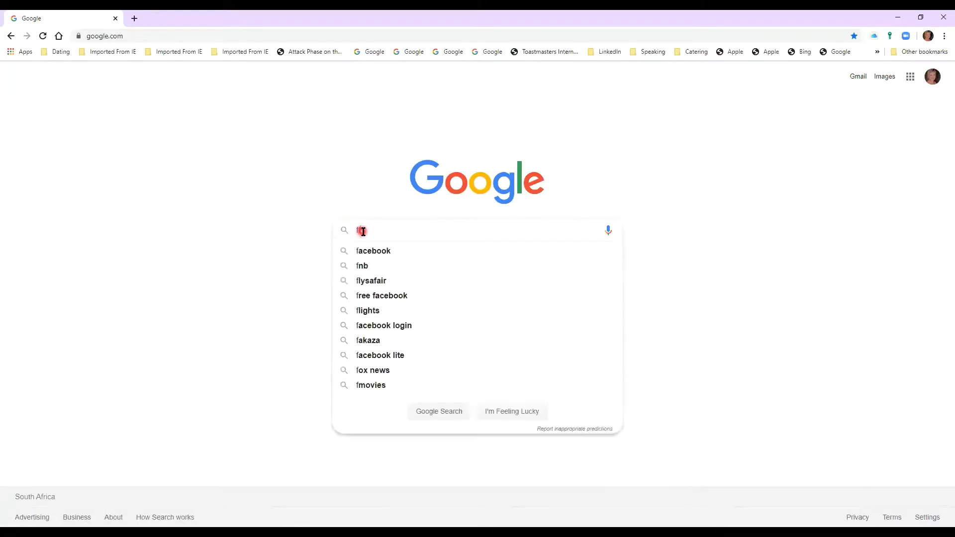
type("lip a coin")
key("Return")
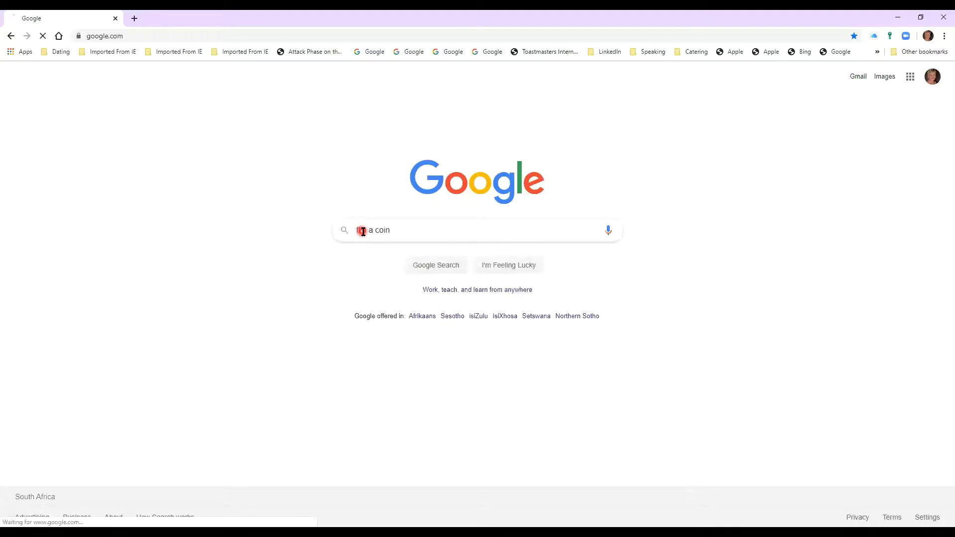
left_click(251, 276)
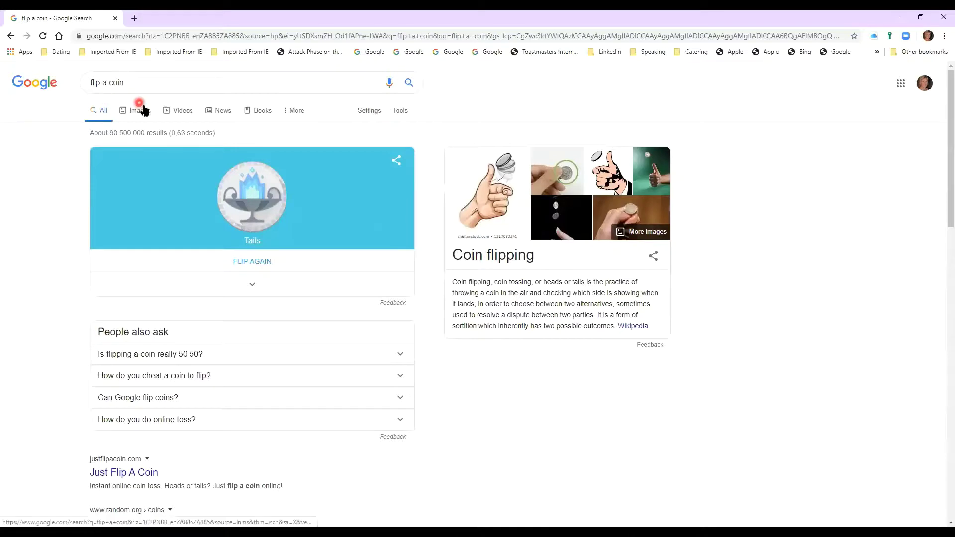
left_click(253, 262)
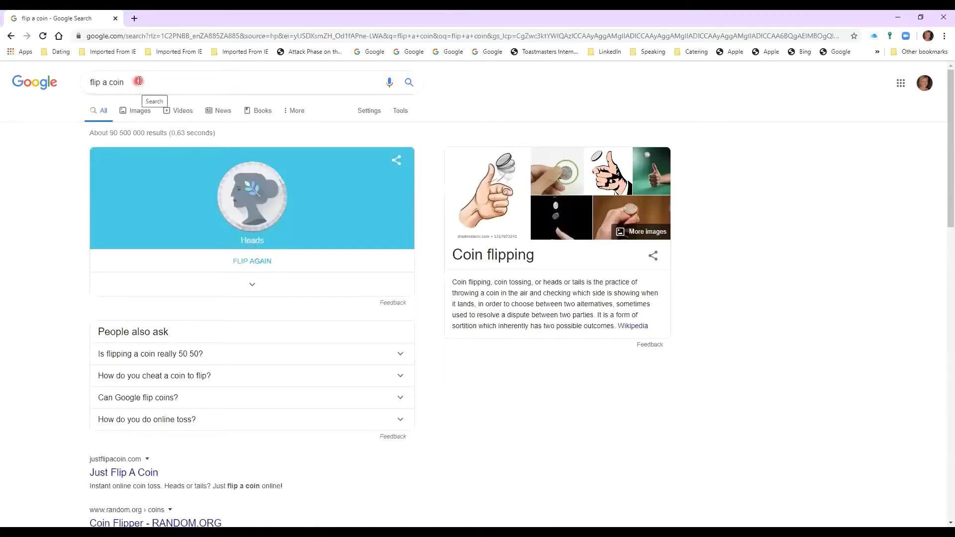
Search 'roll a die', roll a 1, then clear the query.
left_click_drag(138, 82, 72, 94)
type("roll")
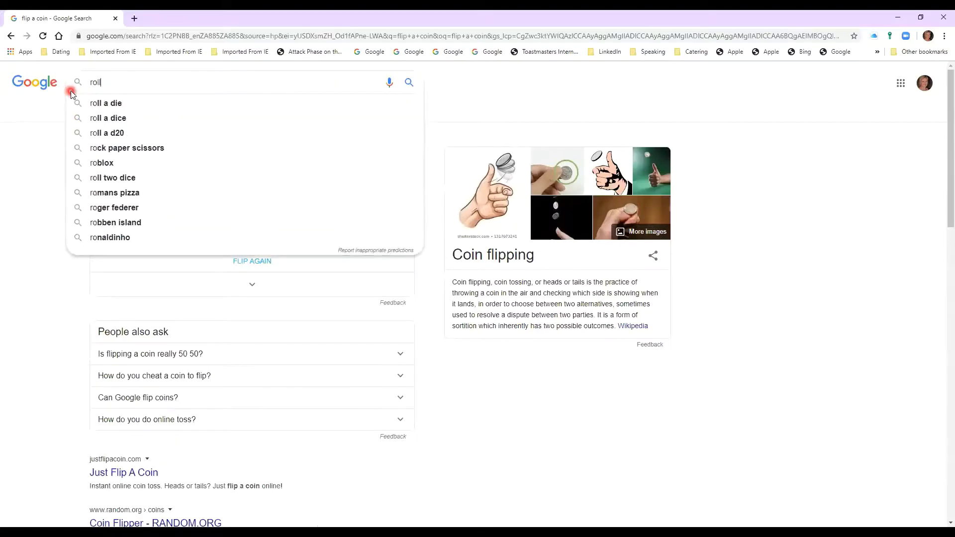
type(" a die")
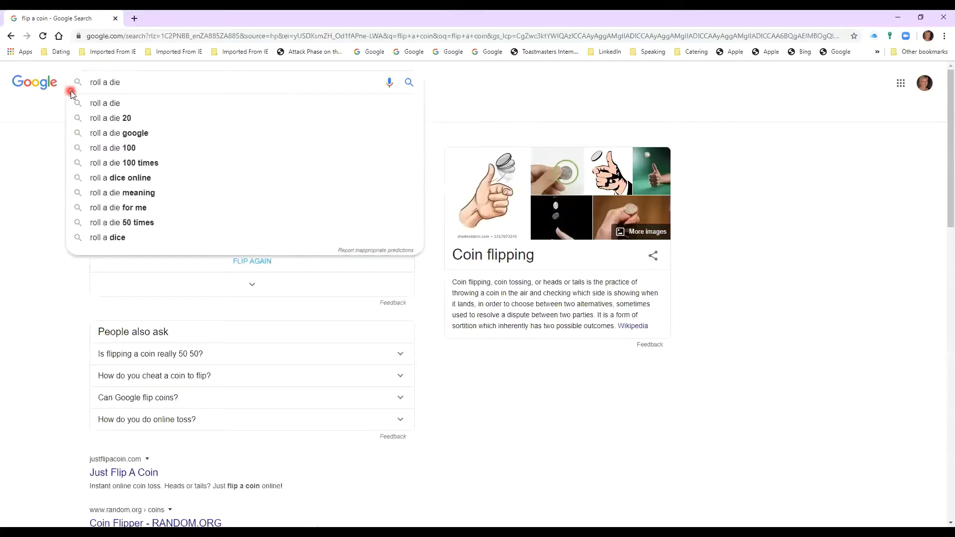
key("Return")
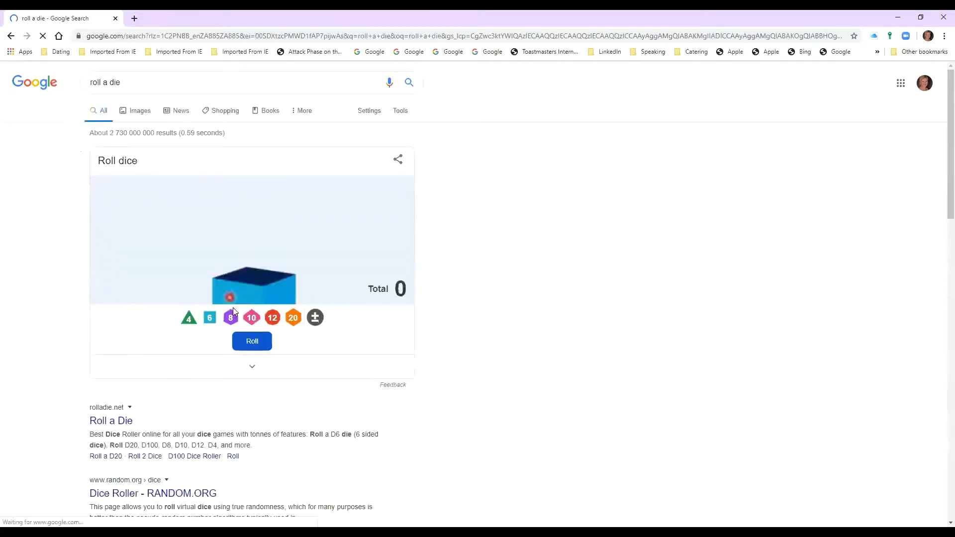
left_click(252, 342)
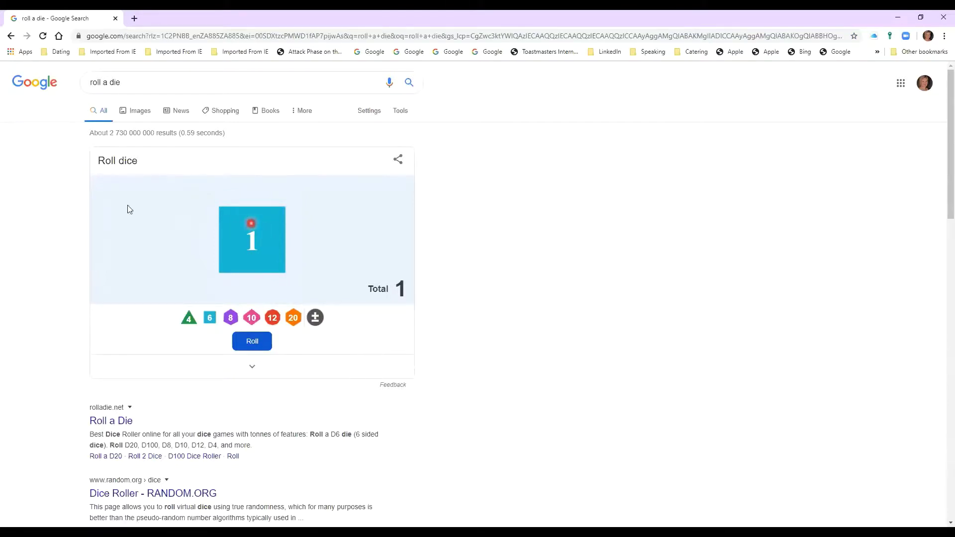
left_click(141, 84)
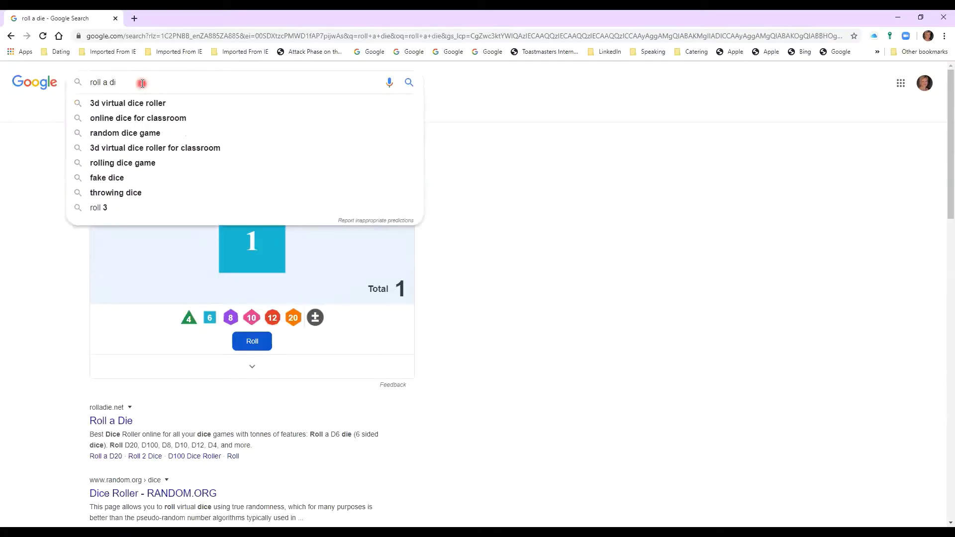
key("BackSpace")
key("BackSpace")
key("BackSpace")
key("BackSpace")
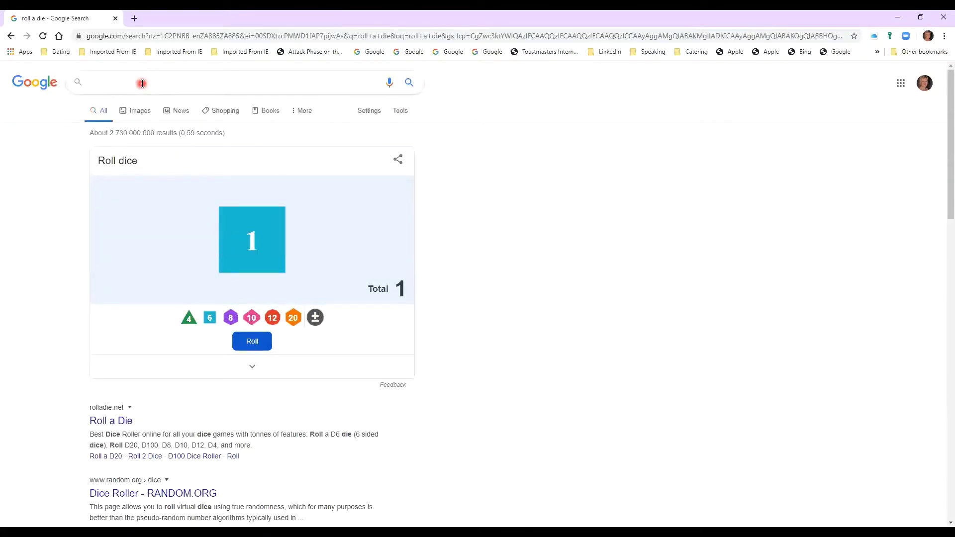
type("sol")
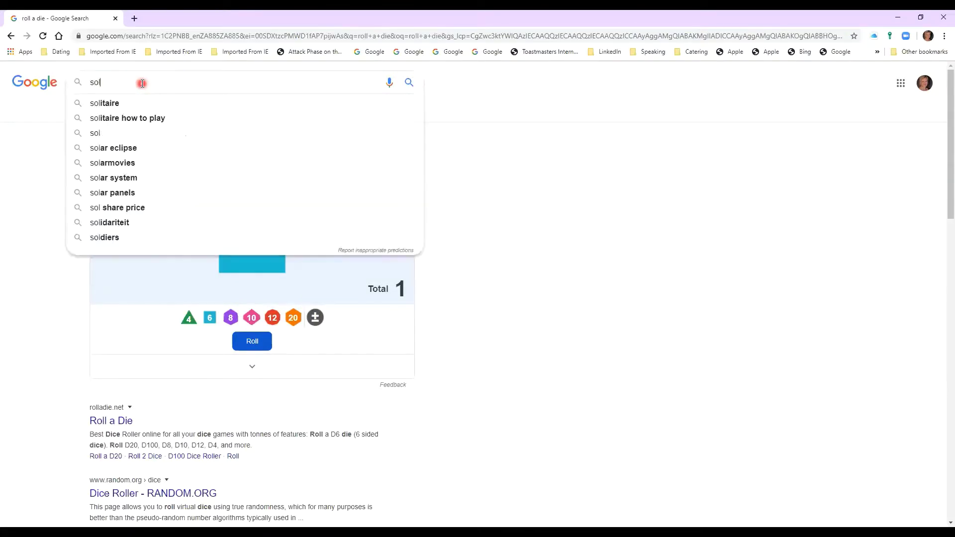
Search 'solitaire' from the suggestions to show the playable Solitaire card.
left_click(125, 105)
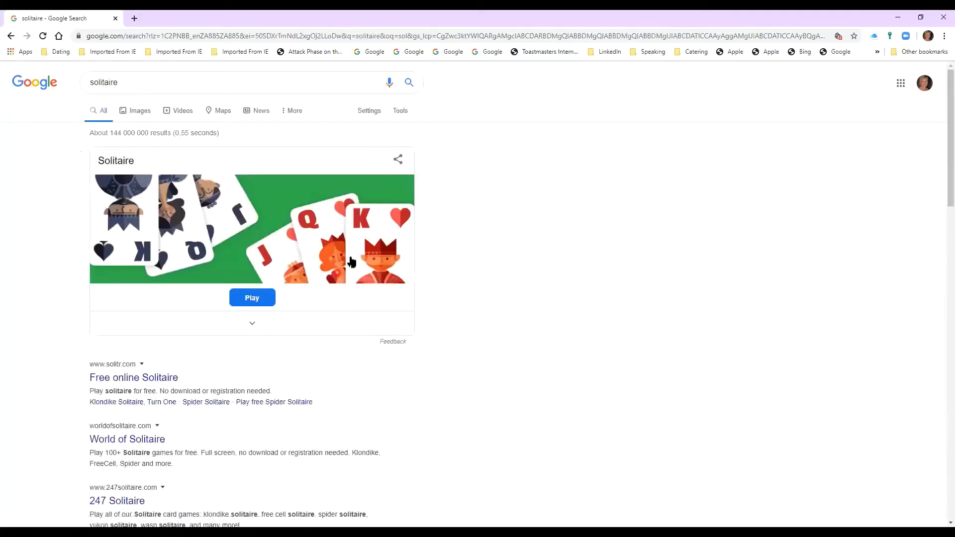
left_click(233, 252)
left_click(137, 84)
Search 'askew' for tilted results, then 'unaskew', and select the query for replacement.
key("BackSpace")
key("BackSpace")
key("BackSpace")
key("BackSpace")
key("BackSpace")
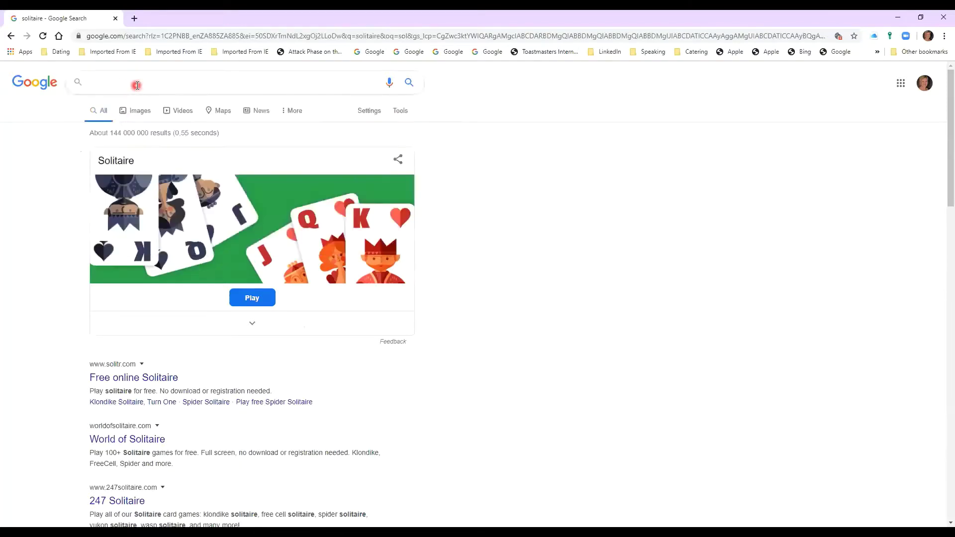
type("aske")
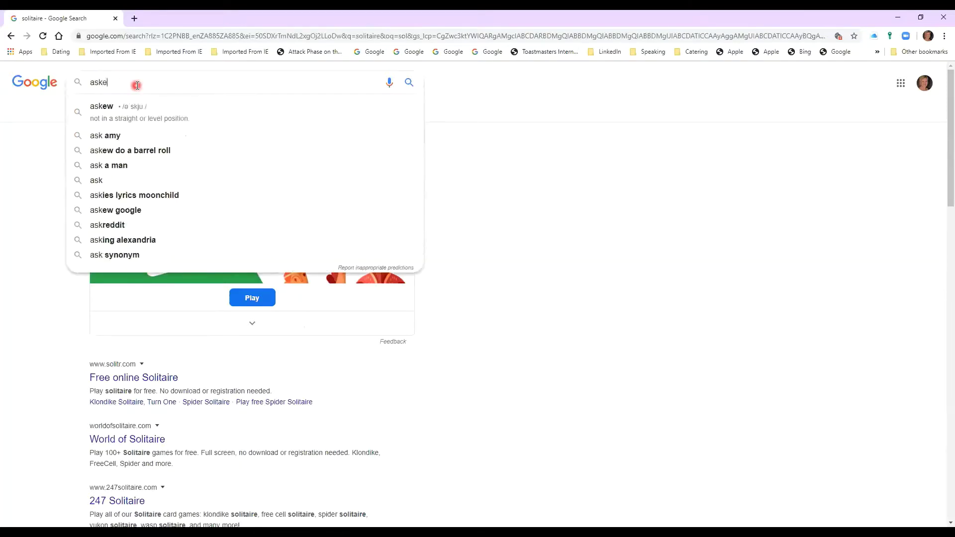
type("w")
key("Return")
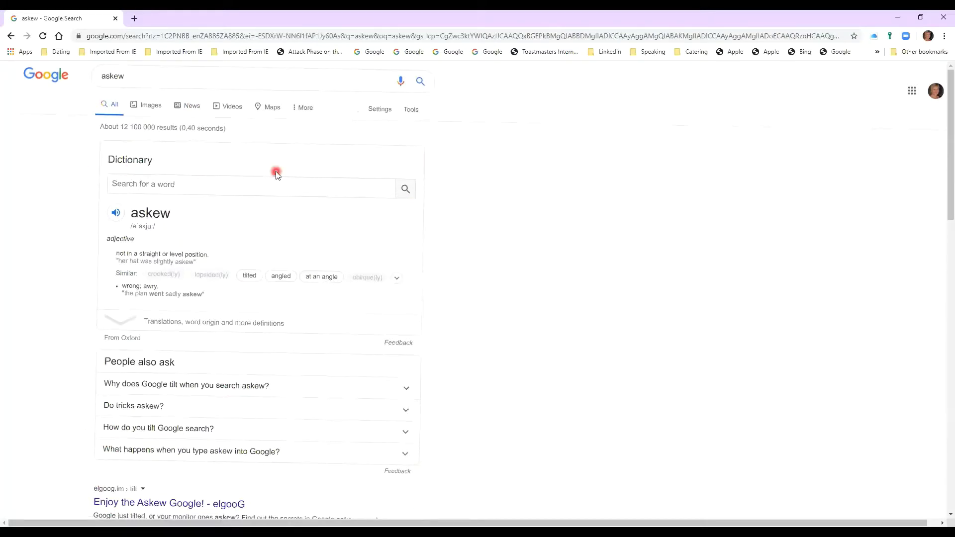
left_click(99, 75)
left_click(107, 88)
type("un")
key("Return")
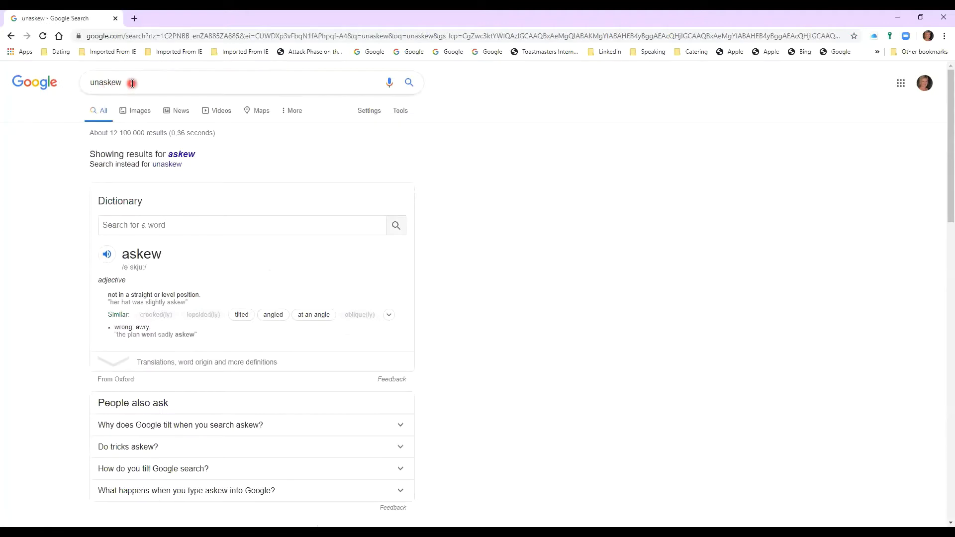
left_click_drag(131, 83, 85, 86)
type("do a")
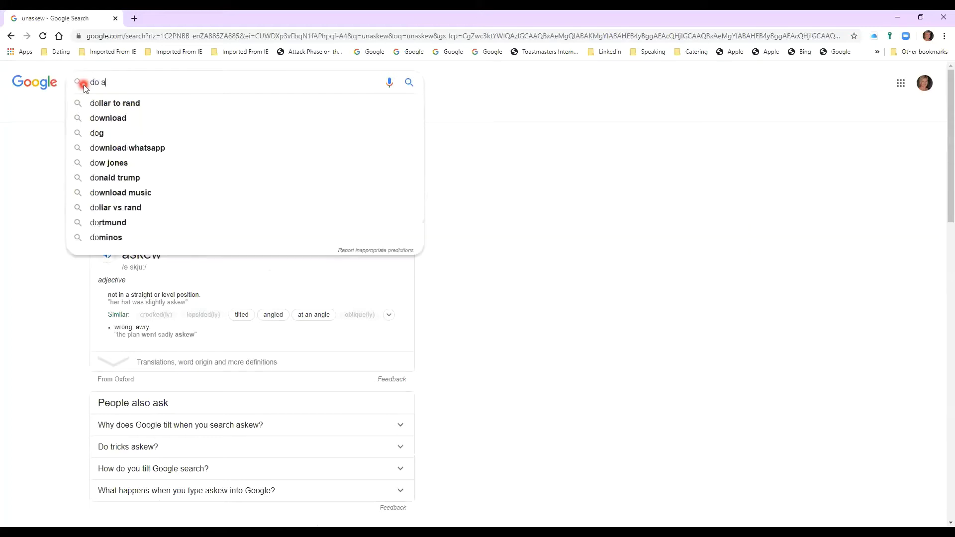
type(" barrel roll")
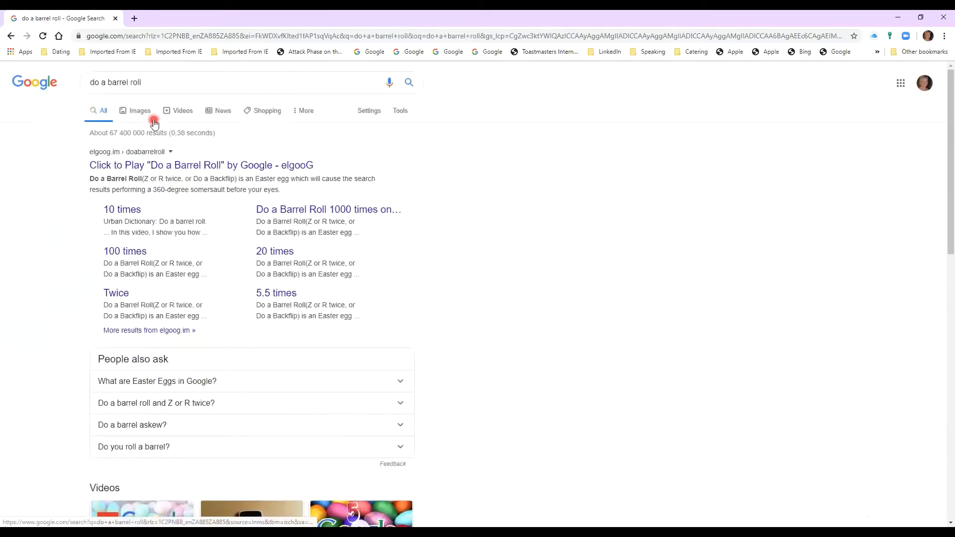
Erase the 'do a barrel roll' query from the search box.
left_click(159, 84)
key("BackSpace")
key("BackSpace")
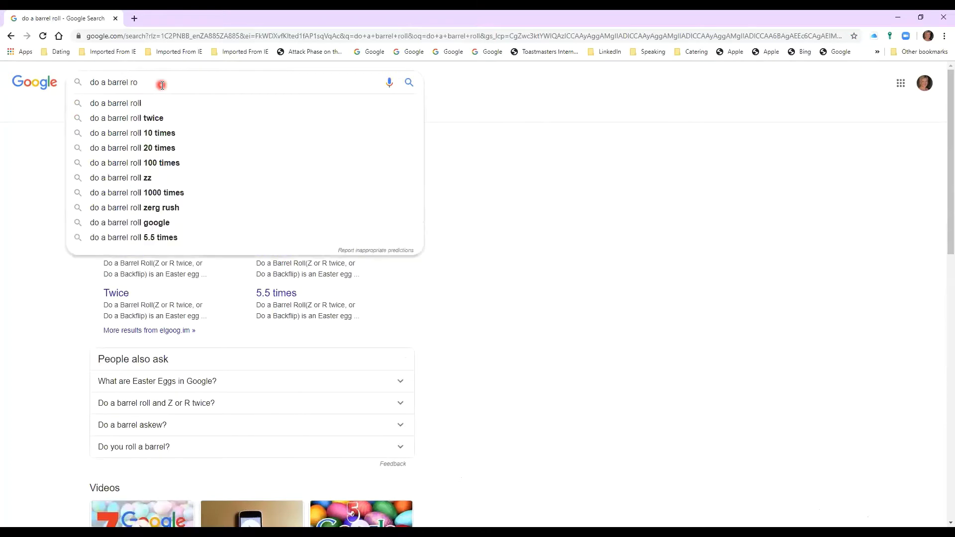
key("BackSpace")
key("BackSpace")
key("BackSpace")
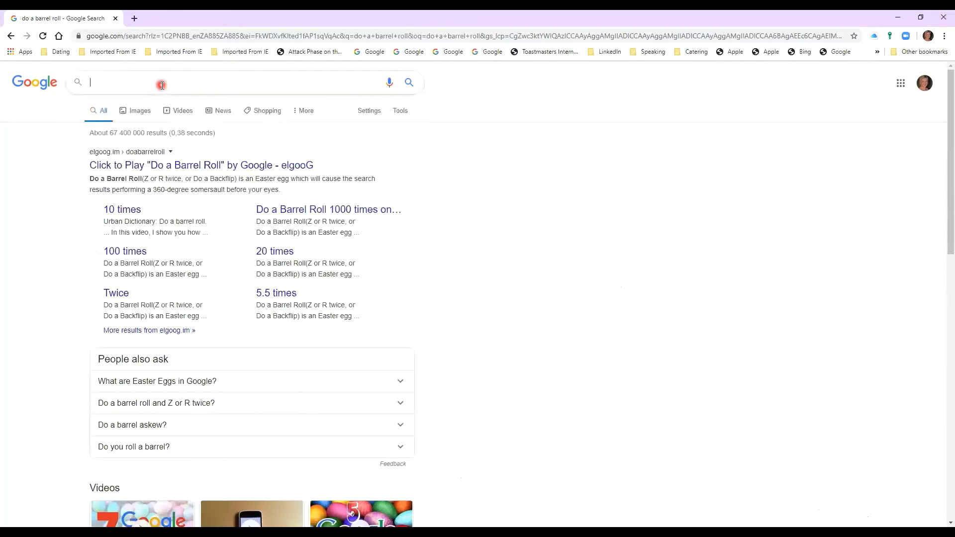
type("\"go")
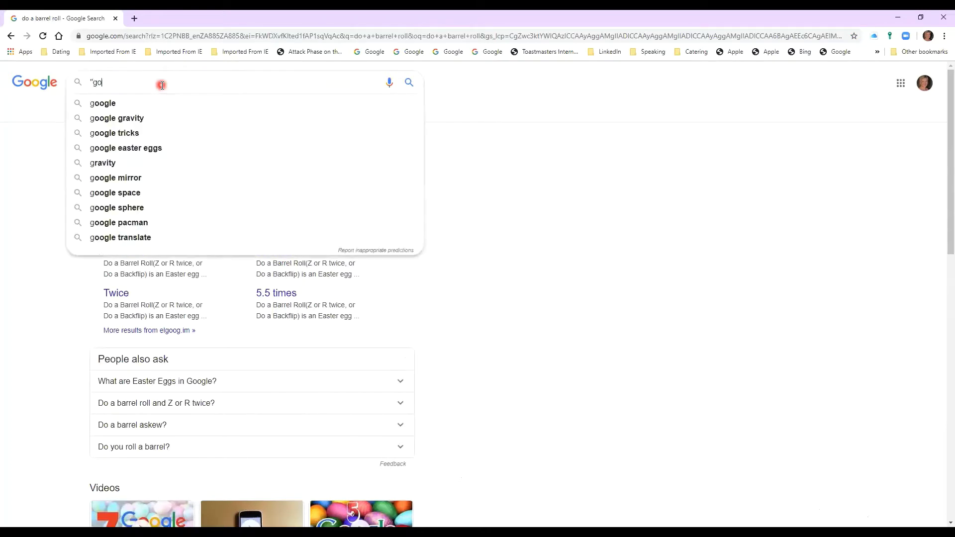
type("ole in 1998\"")
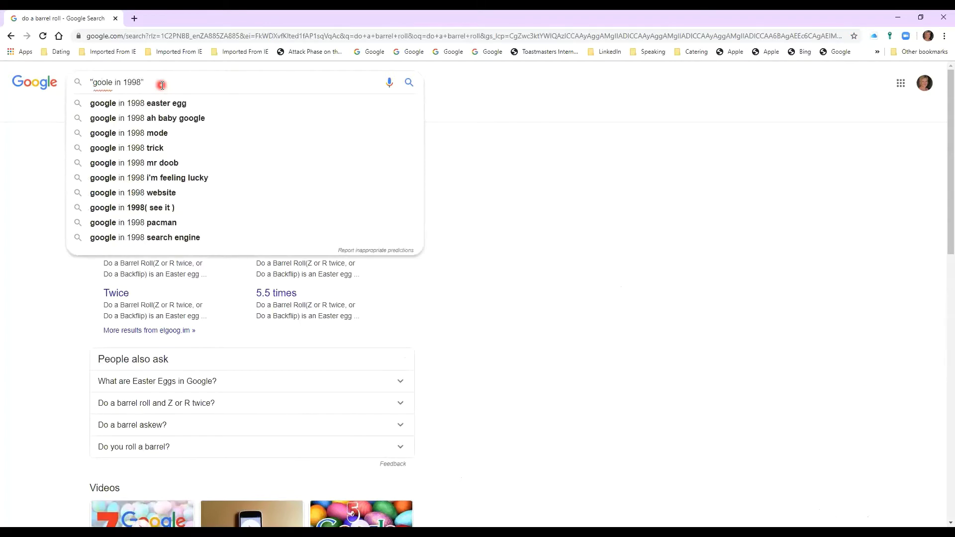
Search '"goole in 1998"', then correct it to 'google in 1998' and search again.
key("Return")
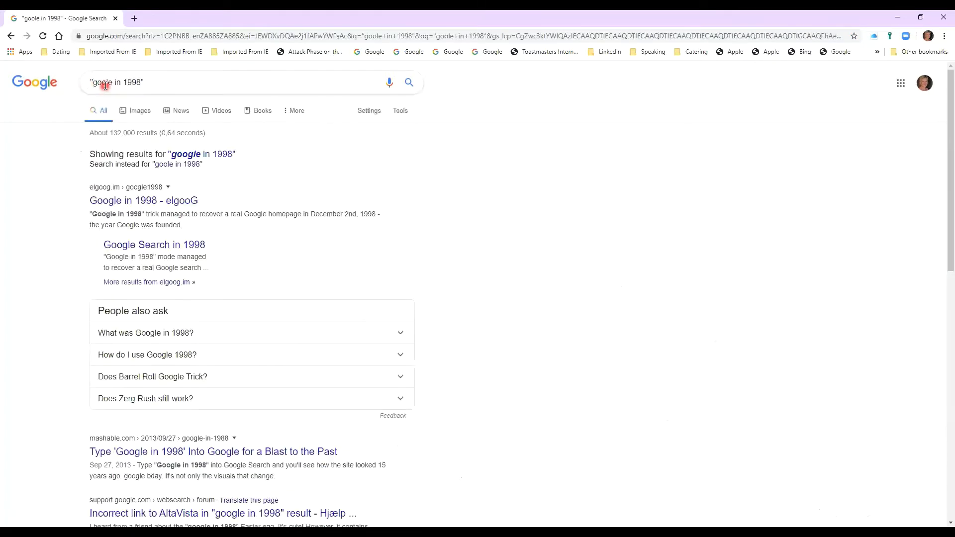
left_click(113, 86)
type("g")
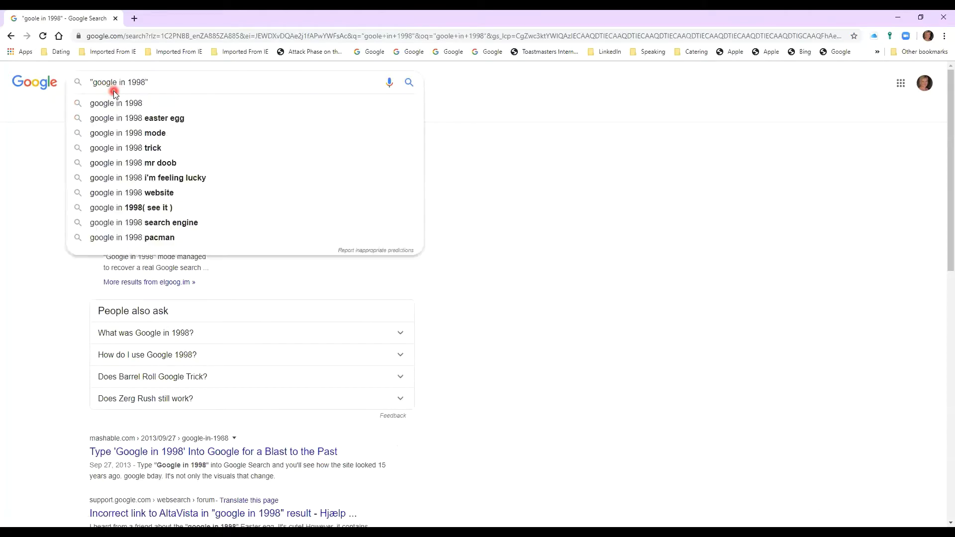
key("Return")
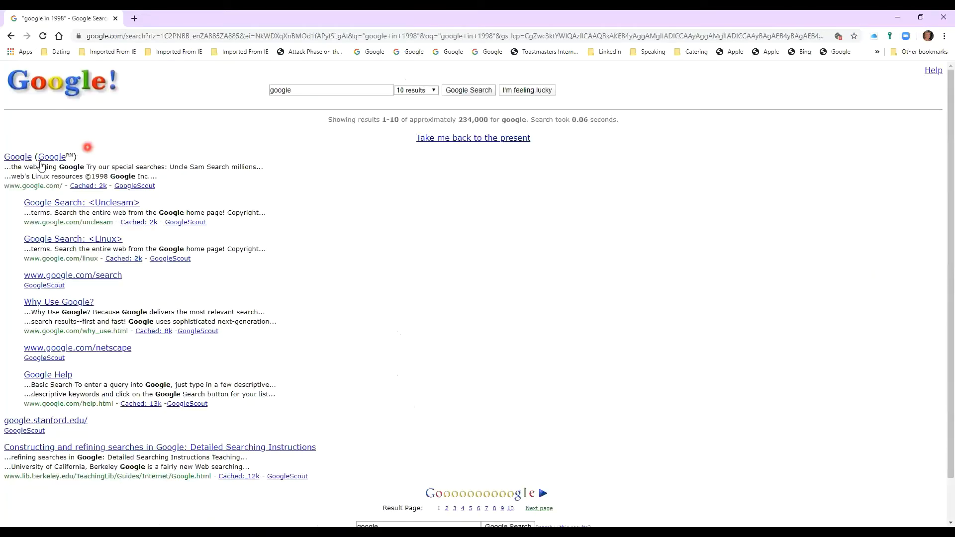